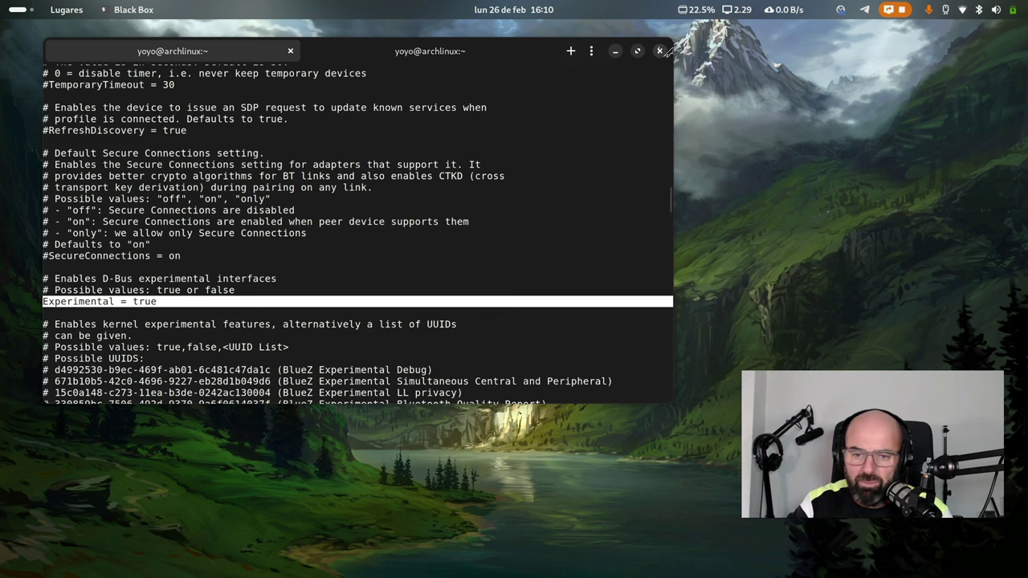
Step: Look back through the terminal output up to the neofetch system information and minimise the terminal
{"action": "scroll", "coordinate": [498, 246], "scroll_direction": "up", "scroll_amount": 20}
{"action": "scroll", "coordinate": [498, 246], "scroll_direction": "up", "scroll_amount": 8}
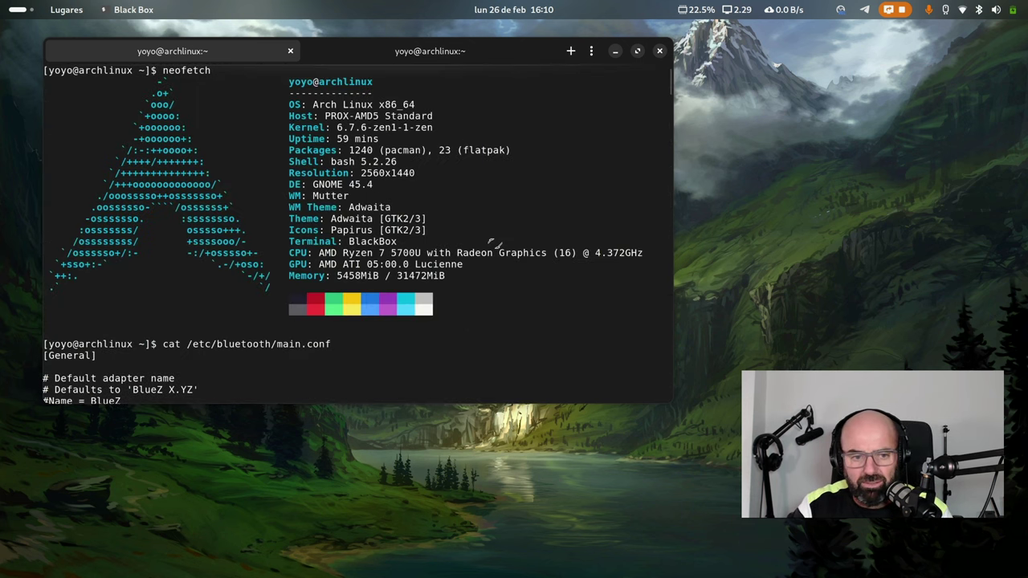
{"action": "left_click", "coordinate": [615, 53]}
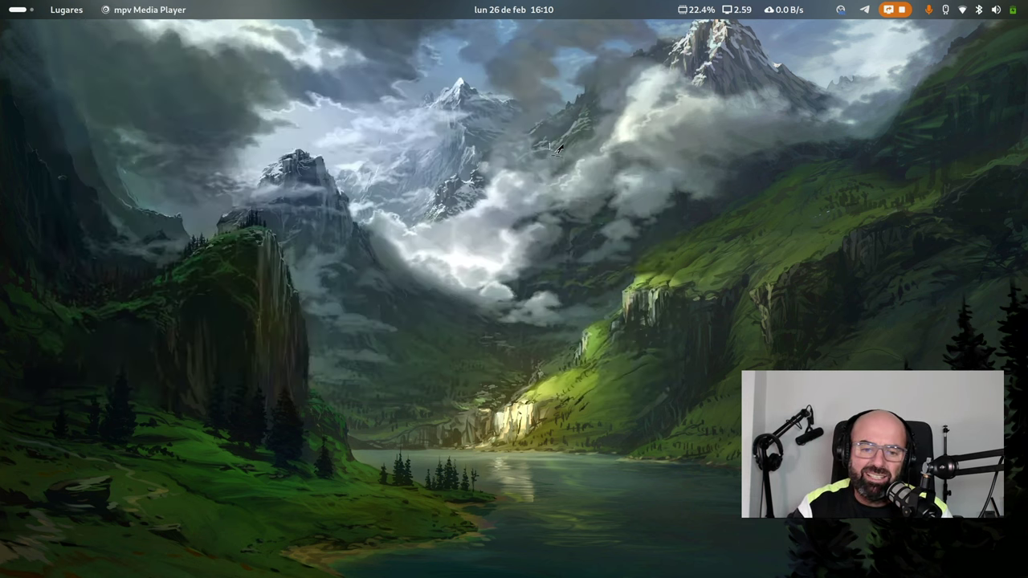
Step: Switch to Firefox and review the OMG! Ubuntu instructions for enabling Bluez experimental features through /etc/bluetooth/main.conf
{"action": "key", "text": "super"}
{"action": "left_click", "coordinate": [315, 292]}
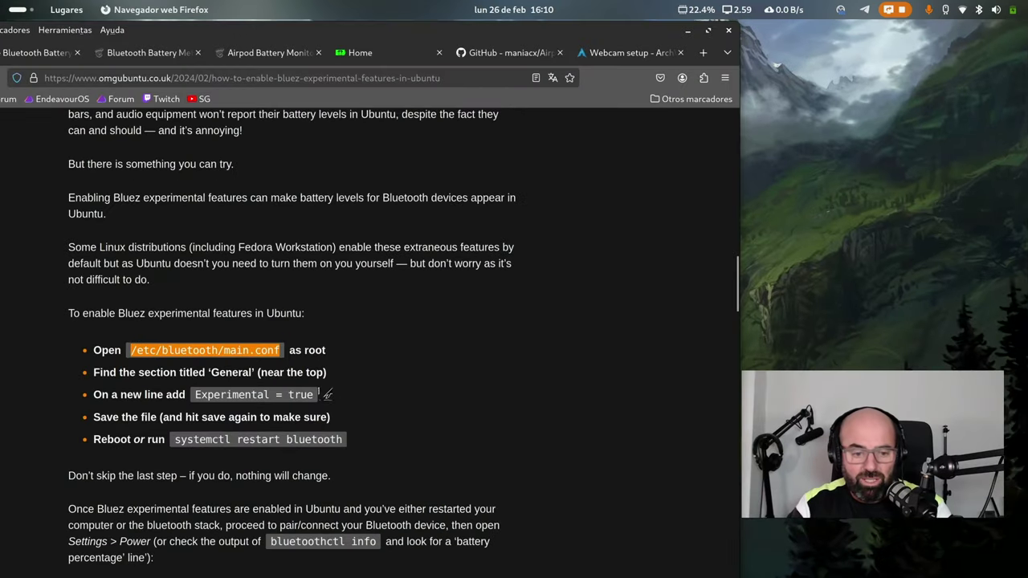
{"action": "left_click", "coordinate": [405, 373]}
{"action": "scroll", "coordinate": [392, 374], "scroll_direction": "down", "scroll_amount": 3}
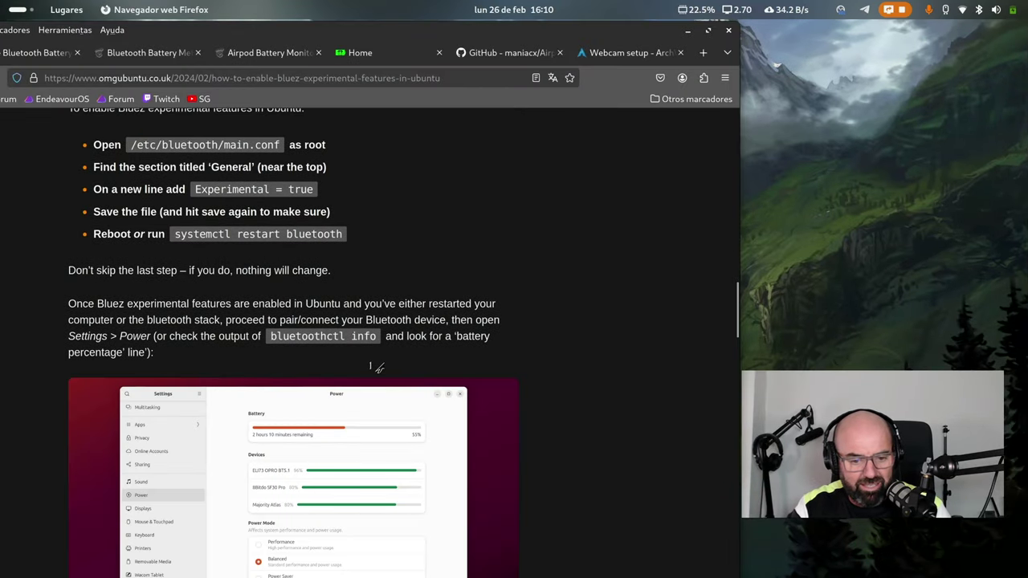
{"action": "scroll", "coordinate": [304, 263], "scroll_direction": "up", "scroll_amount": 1}
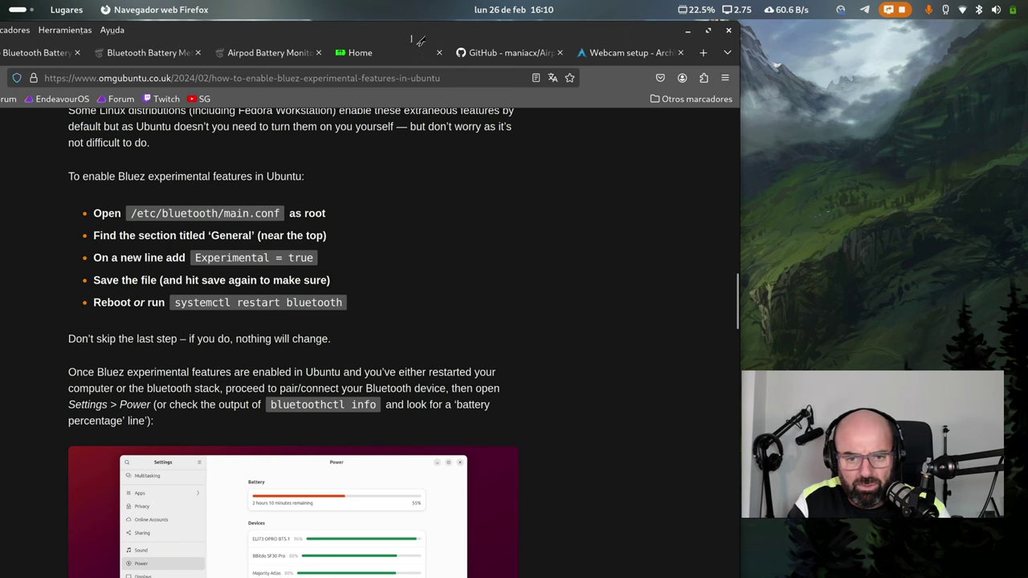
Step: Go back to the AirPods battery levels article and read its supported devices and extension installation steps
{"action": "left_click_drag", "start_coordinate": [544, 30], "coordinate": [718, 48]}
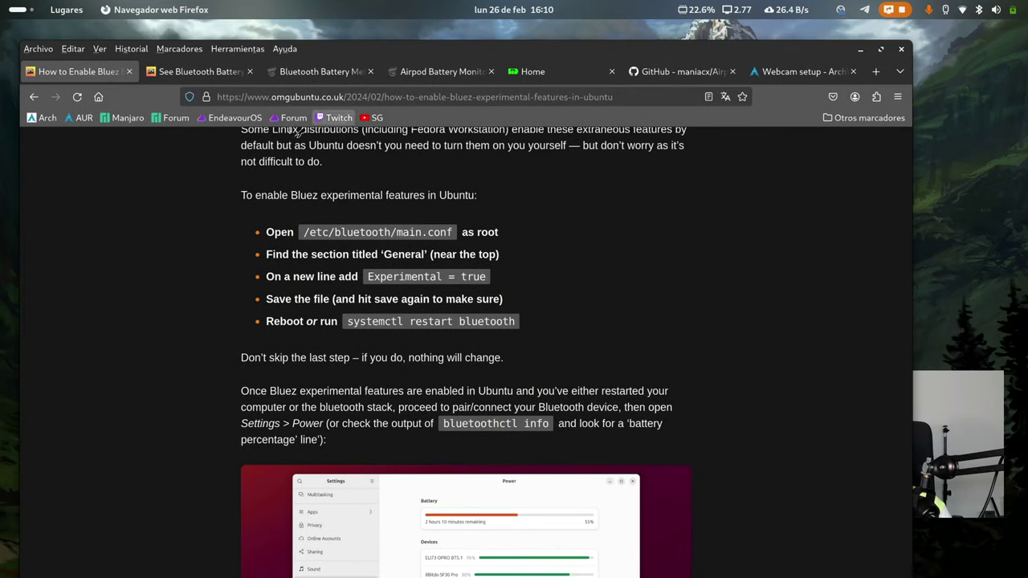
{"action": "left_click", "coordinate": [35, 97]}
{"action": "left_click_drag", "start_coordinate": [651, 46], "coordinate": [544, 33]}
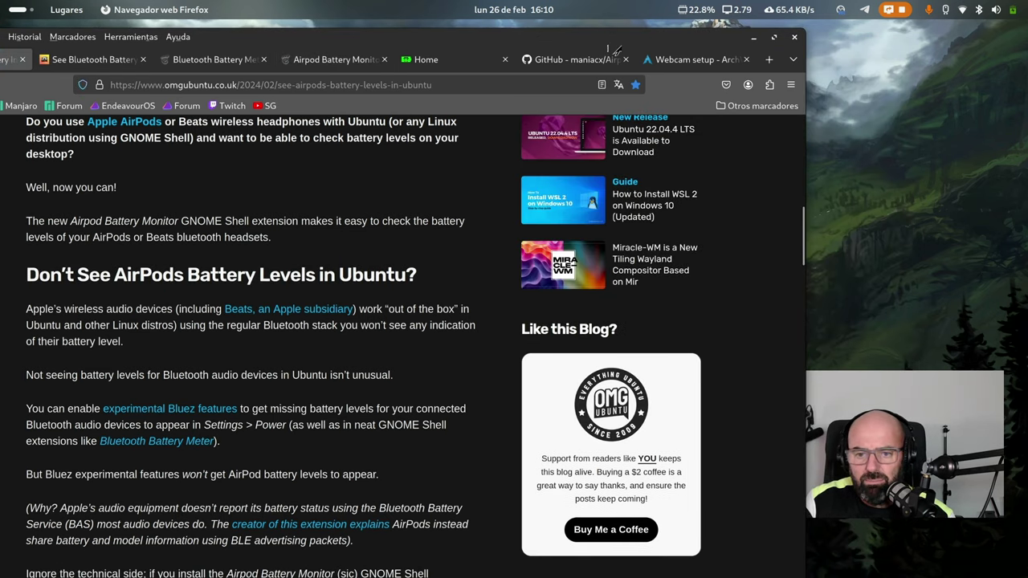
{"action": "left_click_drag", "start_coordinate": [634, 31], "coordinate": [549, 22]}
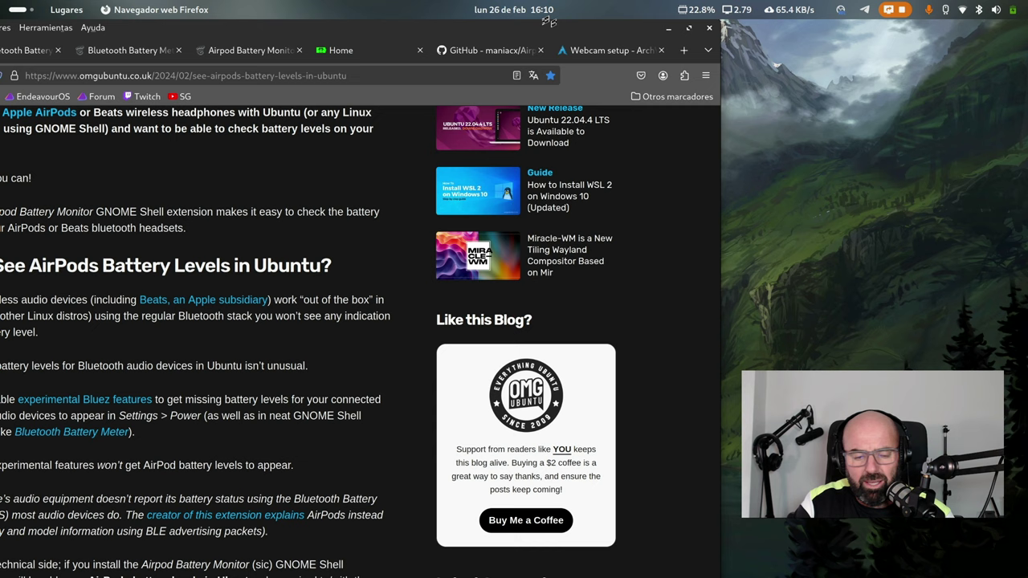
{"action": "scroll", "coordinate": [340, 326], "scroll_direction": "down", "scroll_amount": 7}
{"action": "scroll", "coordinate": [338, 323], "scroll_direction": "down", "scroll_amount": 10}
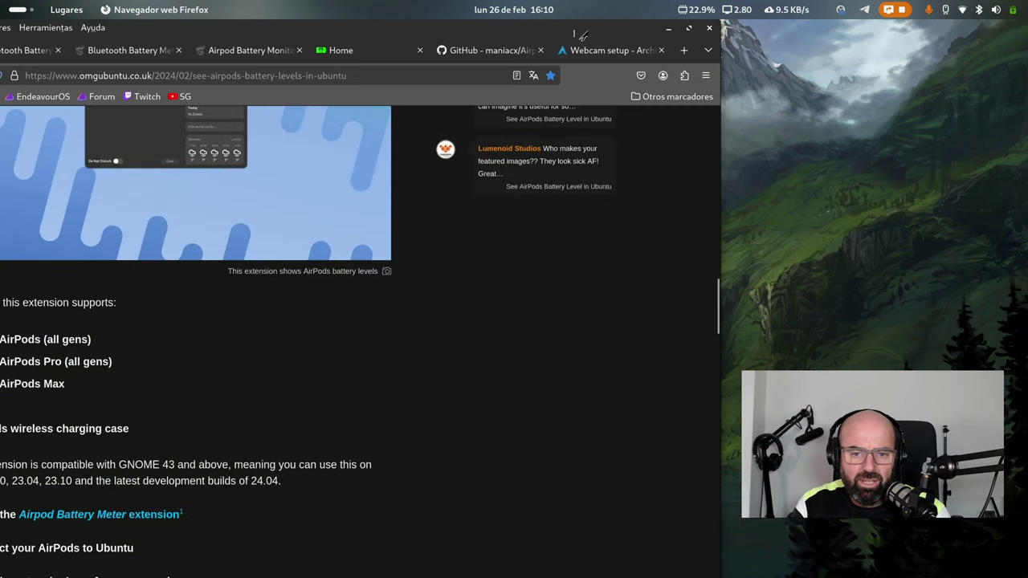
{"action": "left_click_drag", "start_coordinate": [582, 36], "coordinate": [691, 39]}
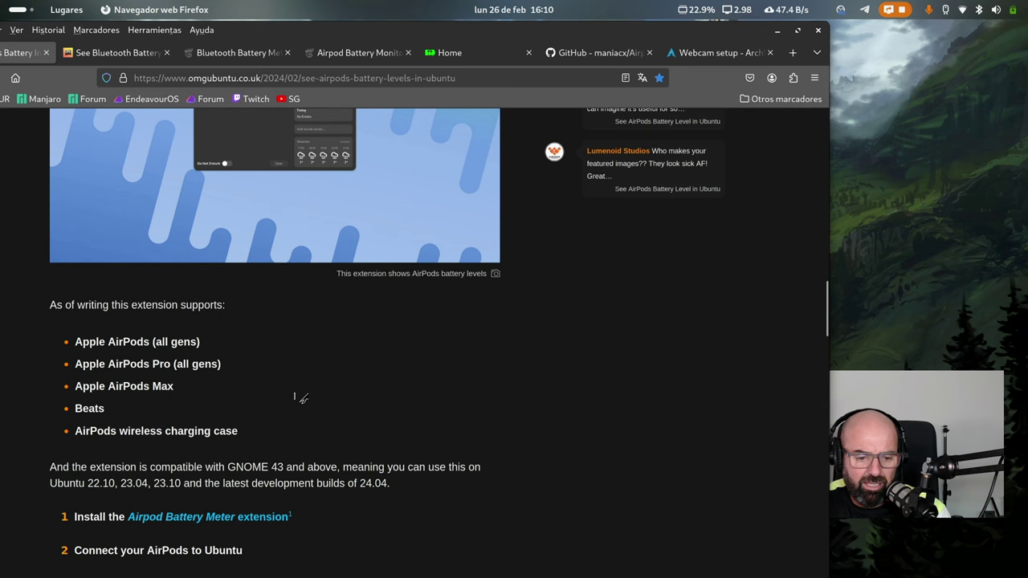
{"action": "scroll", "coordinate": [301, 398], "scroll_direction": "down", "scroll_amount": 5}
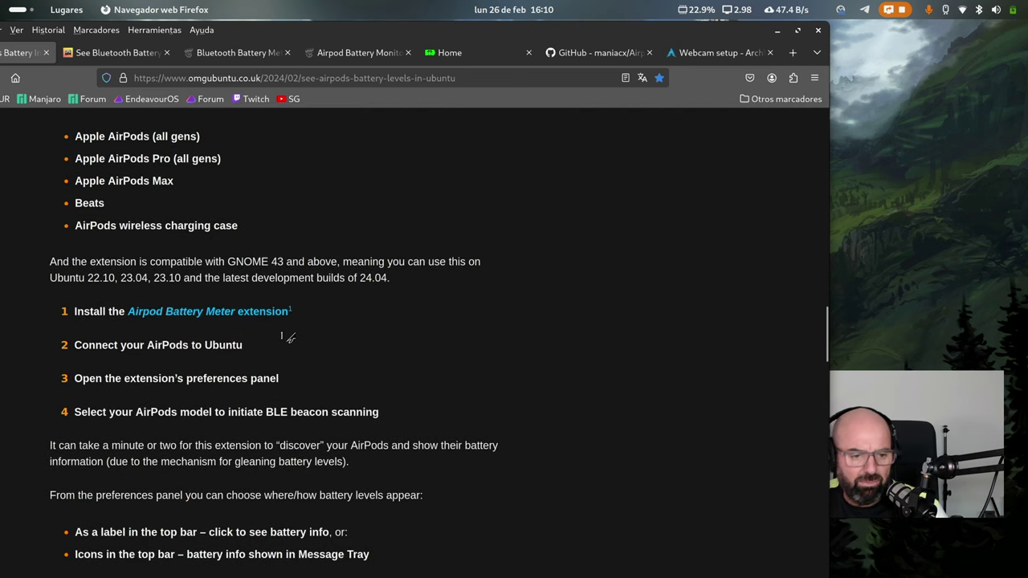
{"action": "scroll", "coordinate": [287, 338], "scroll_direction": "up", "scroll_amount": 3}
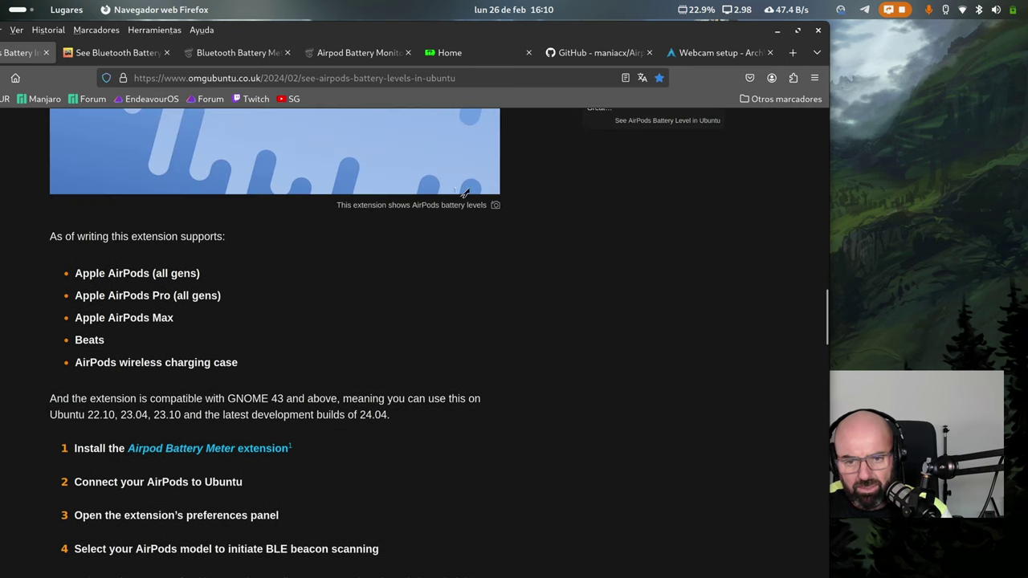
Step: Follow the article's Airpod Battery Meter extension link and open its installation in Gestor de extensiones
{"action": "left_click_drag", "start_coordinate": [676, 32], "coordinate": [627, 30]}
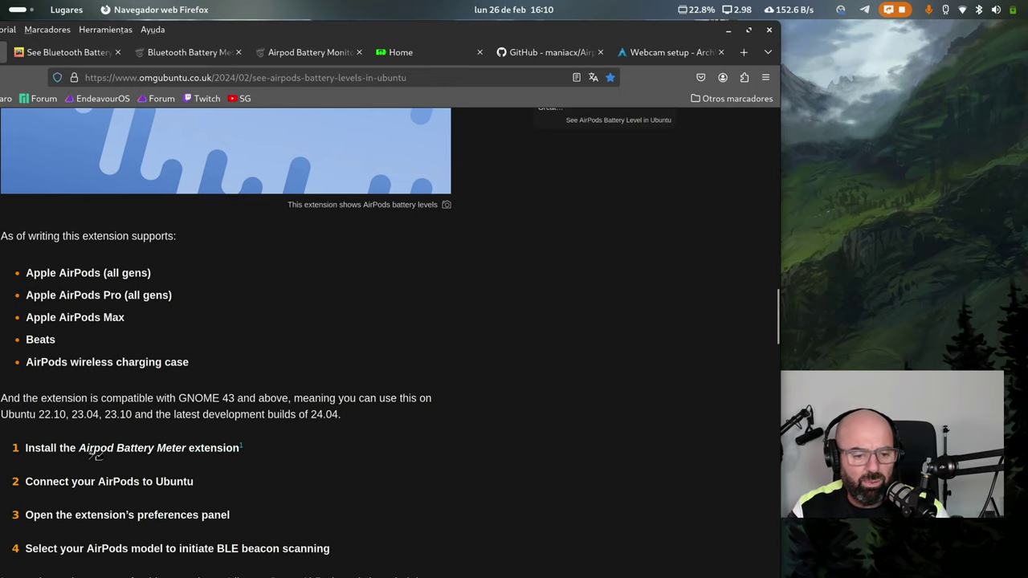
{"action": "left_click", "coordinate": [122, 455]}
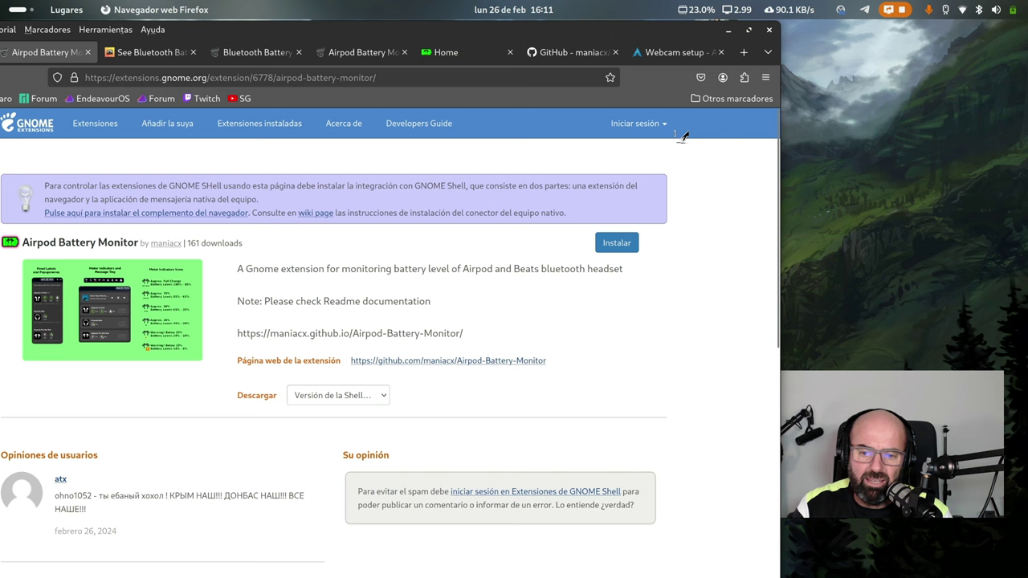
{"action": "left_click", "coordinate": [620, 249]}
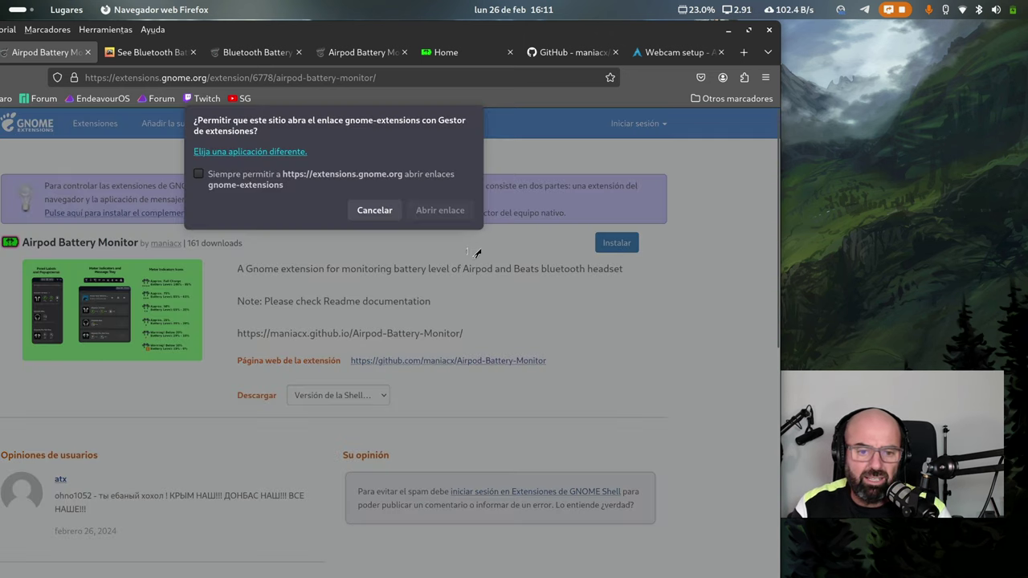
{"action": "left_click", "coordinate": [439, 210]}
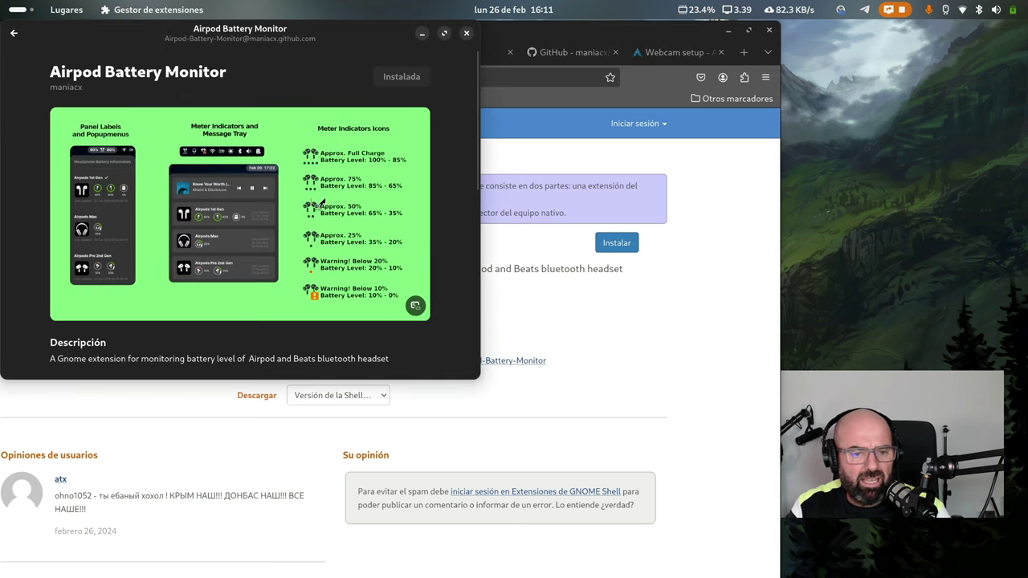
Step: Review the Airpod Battery Monitor extension's links, supported versions and user reviews, and close Gestor de extensiones
{"action": "scroll", "coordinate": [302, 223], "scroll_direction": "down", "scroll_amount": 5}
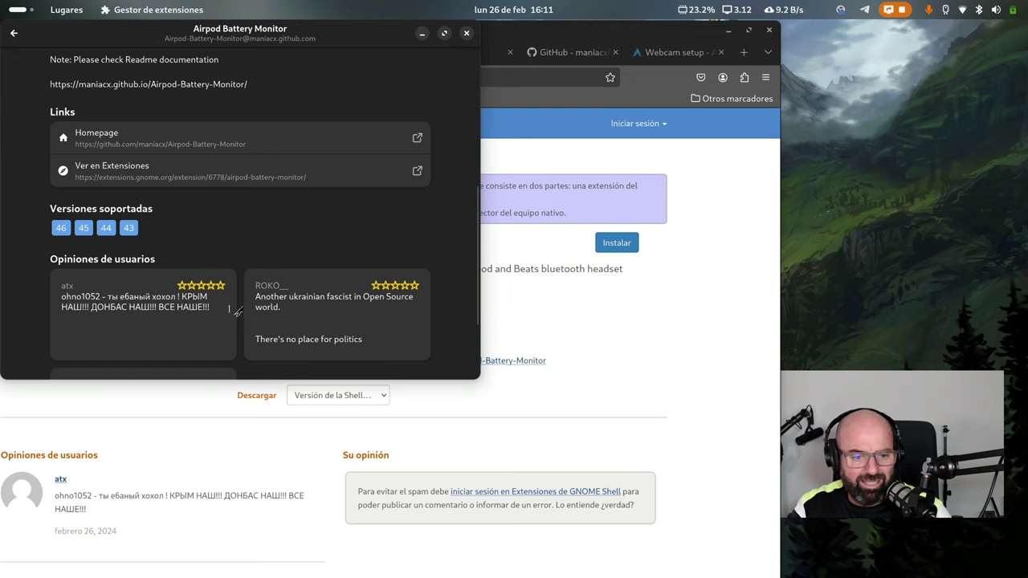
{"action": "scroll", "coordinate": [249, 334], "scroll_direction": "up", "scroll_amount": 10}
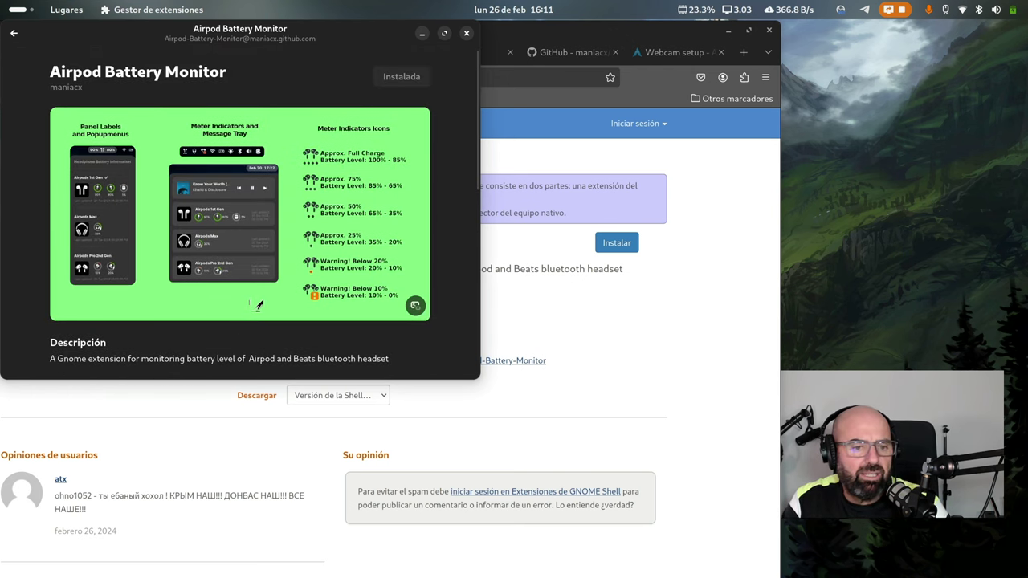
{"action": "left_click", "coordinate": [467, 34]}
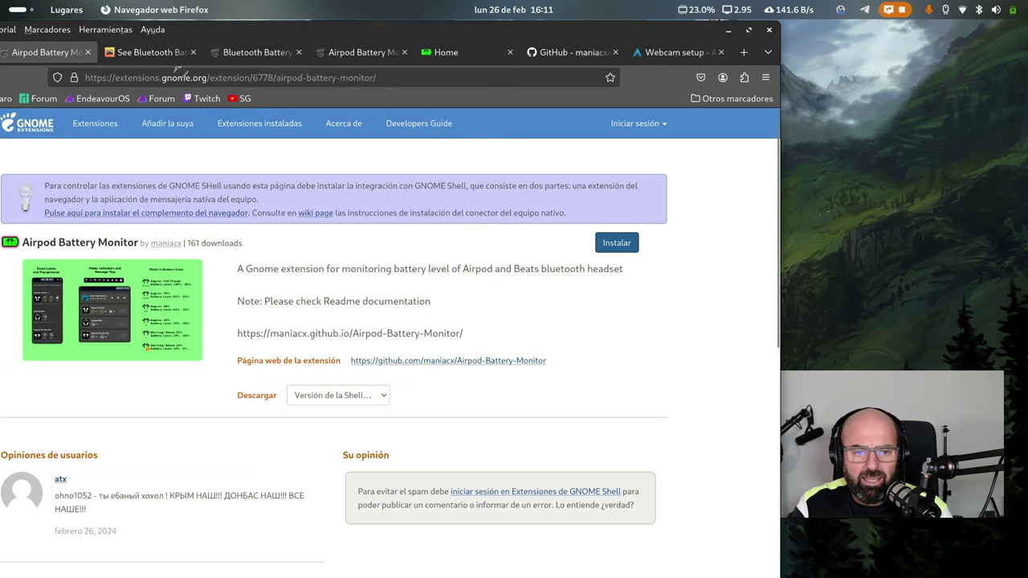
Step: View the Bluetooth Battery Meter extension page and the Airpod Battery Monitor documentation home page in Firefox
{"action": "left_click", "coordinate": [253, 53]}
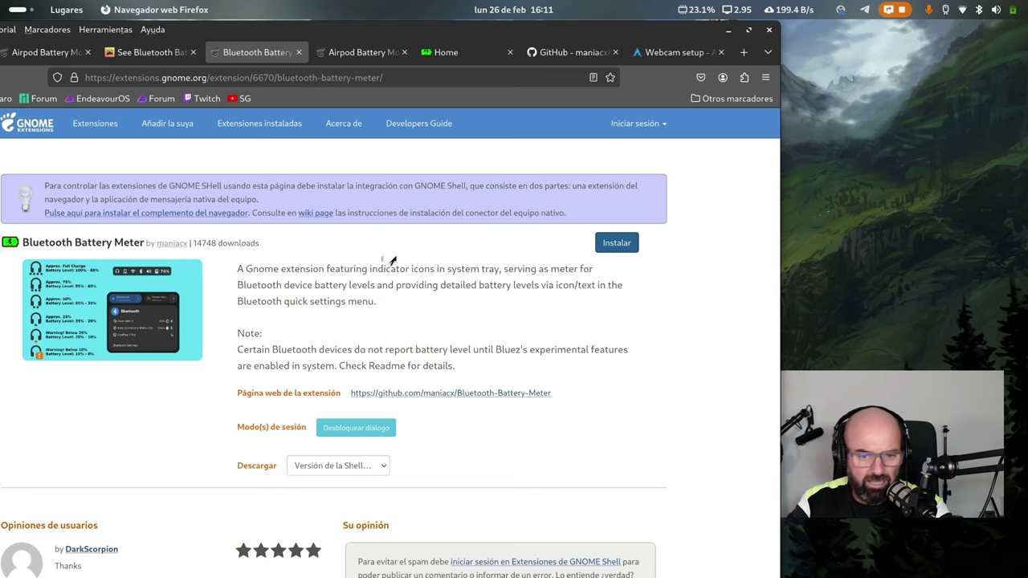
{"action": "left_click", "coordinate": [443, 53]}
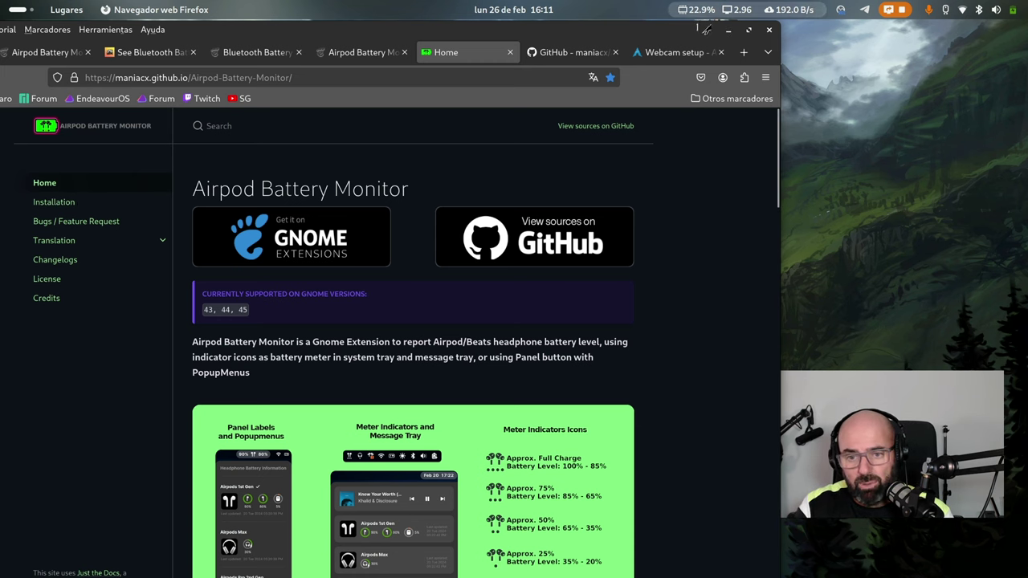
{"action": "left_click_drag", "start_coordinate": [691, 25], "coordinate": [883, 19]}
{"action": "left_click", "coordinate": [996, 29]}
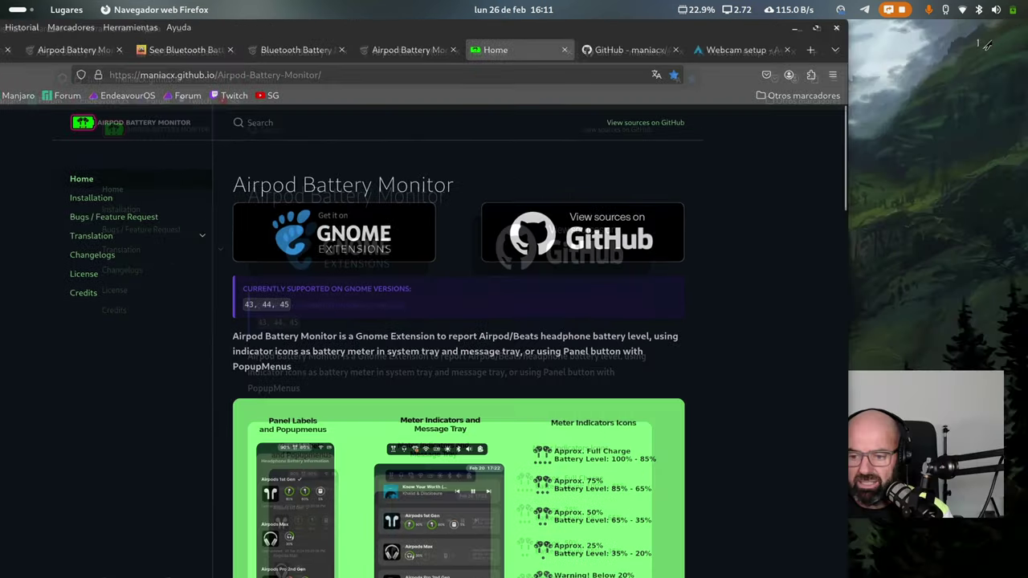
{"action": "left_click_drag", "start_coordinate": [671, 28], "coordinate": [590, 42]}
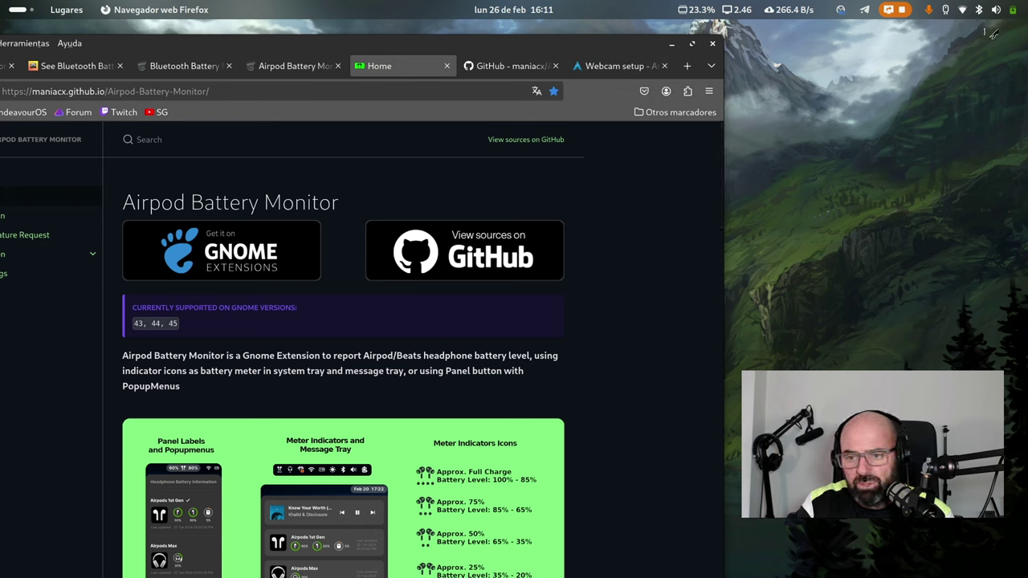
Step: Open the system settings and check the battery and connected device levels under Energía
{"action": "left_click", "coordinate": [995, 10]}
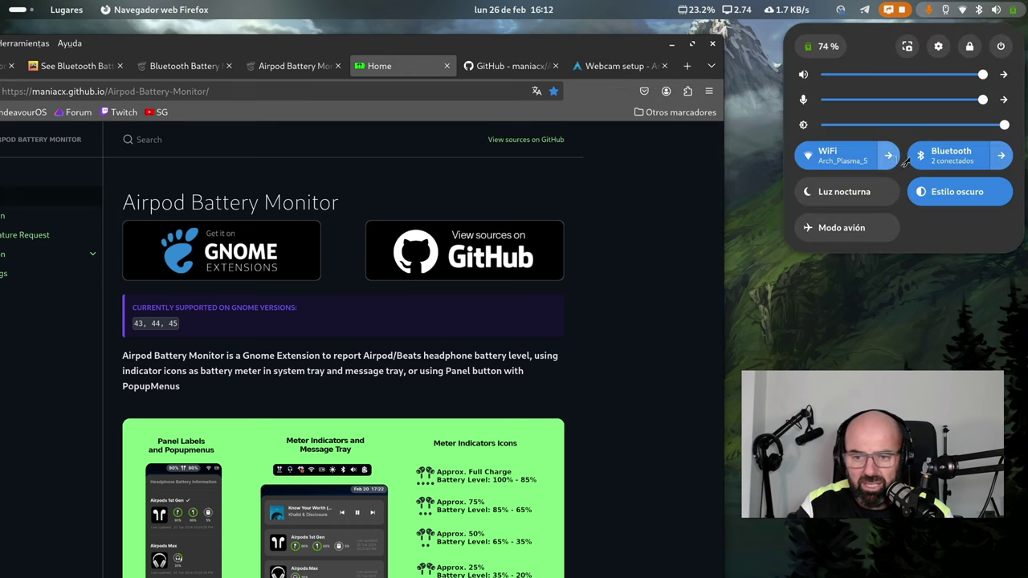
{"action": "left_click", "coordinate": [938, 46]}
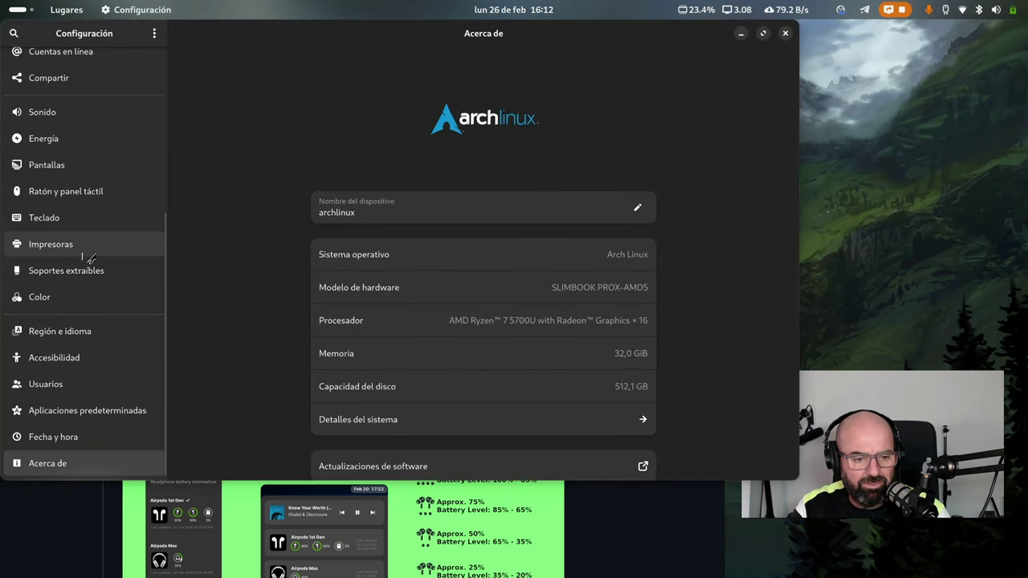
{"action": "left_click", "coordinate": [93, 170]}
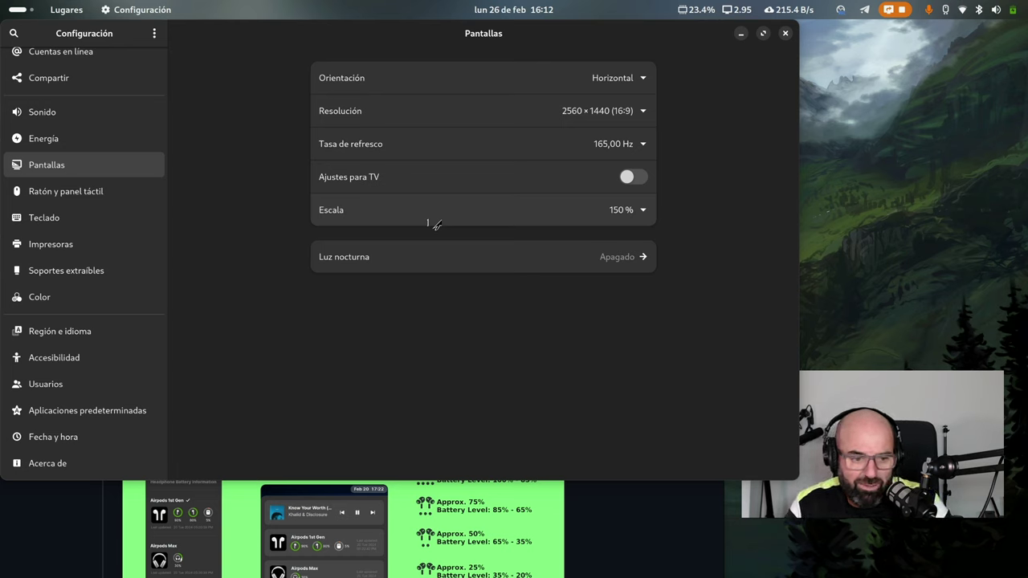
{"action": "left_click", "coordinate": [41, 138]}
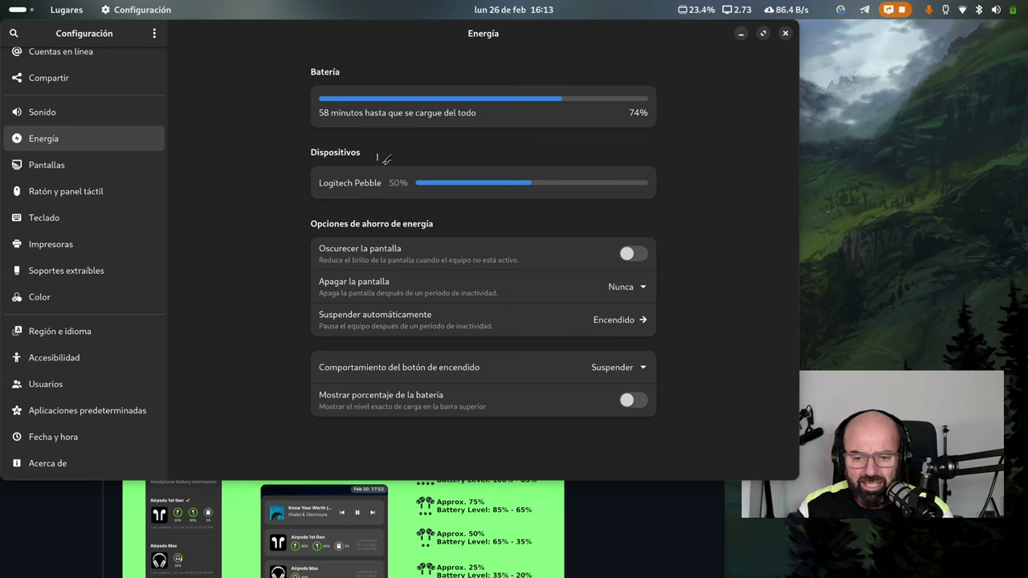
Step: Check the Bluetooth device list in the quick settings for battery levels, and close the system settings
{"action": "left_click", "coordinate": [1008, 16]}
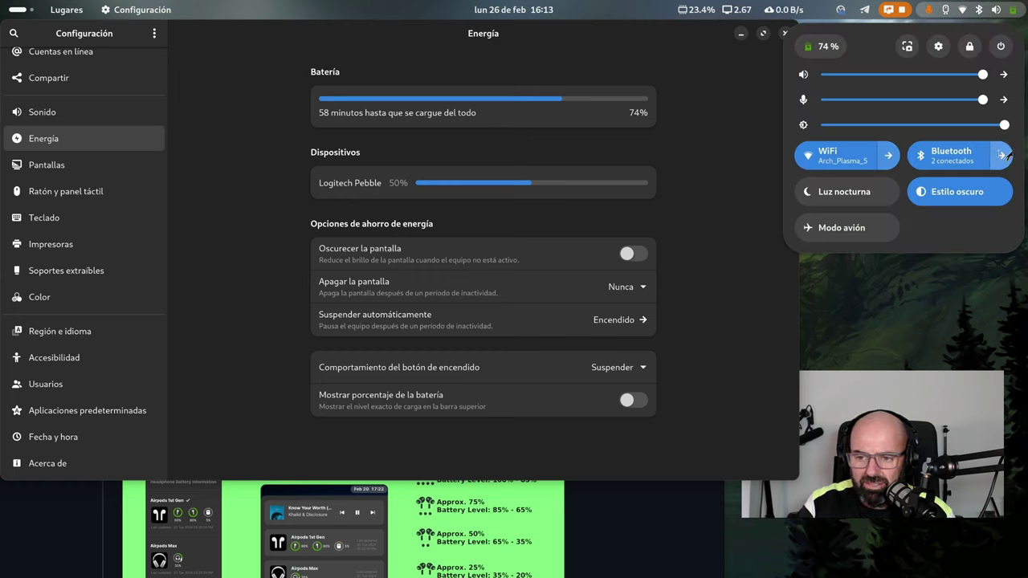
{"action": "left_click", "coordinate": [1001, 155]}
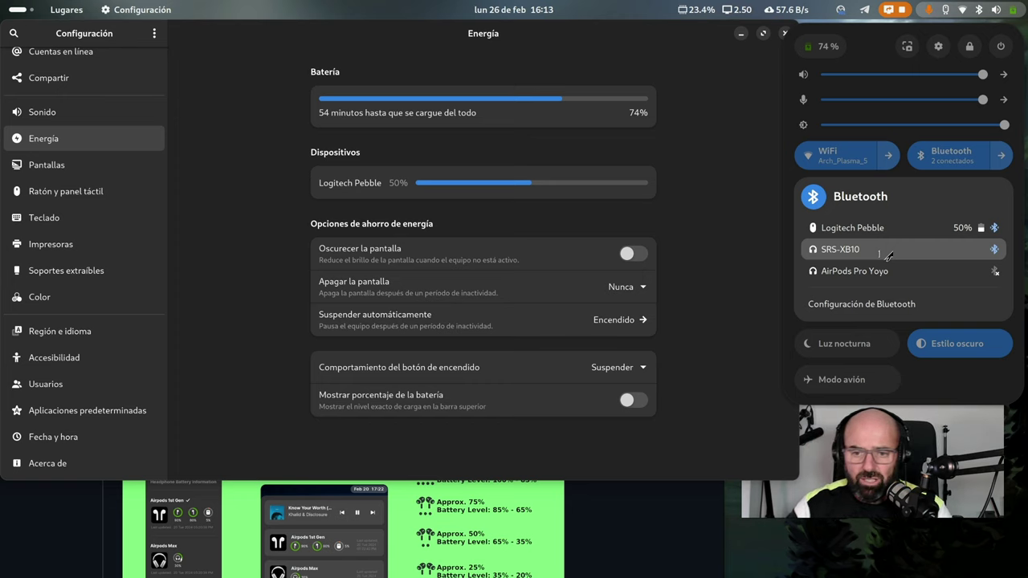
{"action": "key", "text": "Escape"}
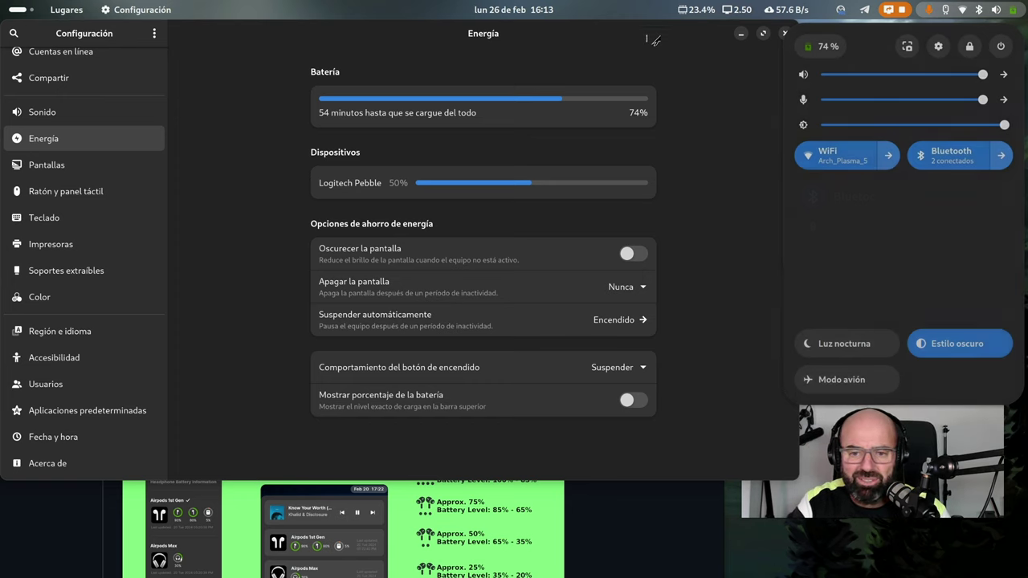
{"action": "left_click", "coordinate": [933, 334]}
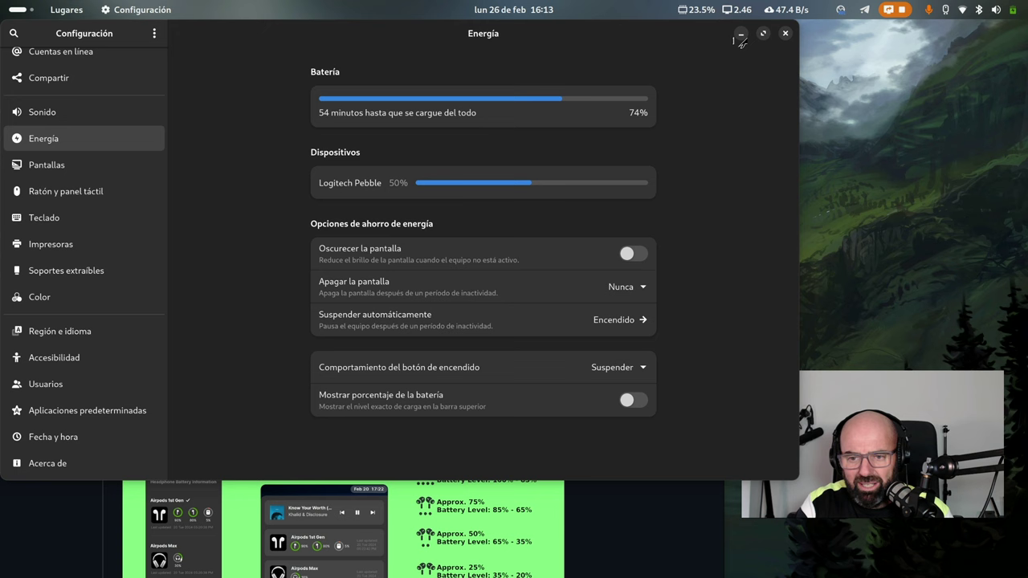
{"action": "left_click", "coordinate": [785, 34]}
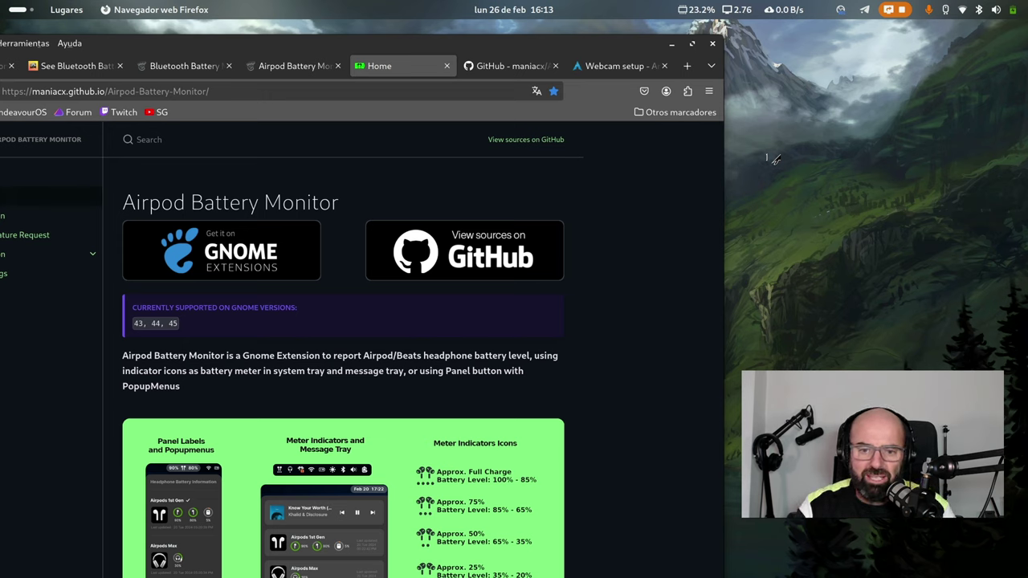
Step: Examine the README of the Airpod-Battery-Monitor repository on GitHub
{"action": "left_click", "coordinate": [524, 68]}
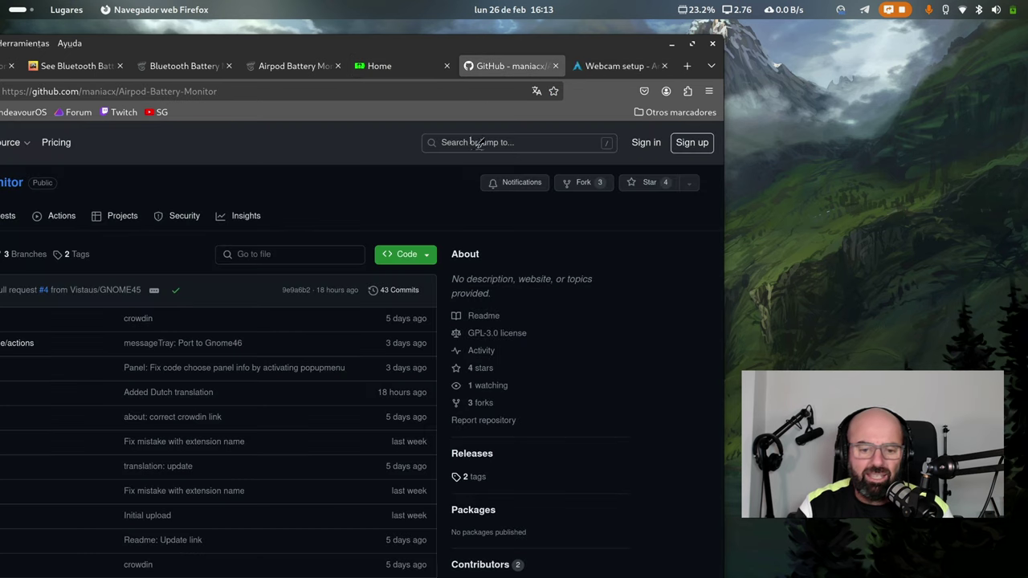
{"action": "scroll", "coordinate": [385, 345], "scroll_direction": "down", "scroll_amount": 10}
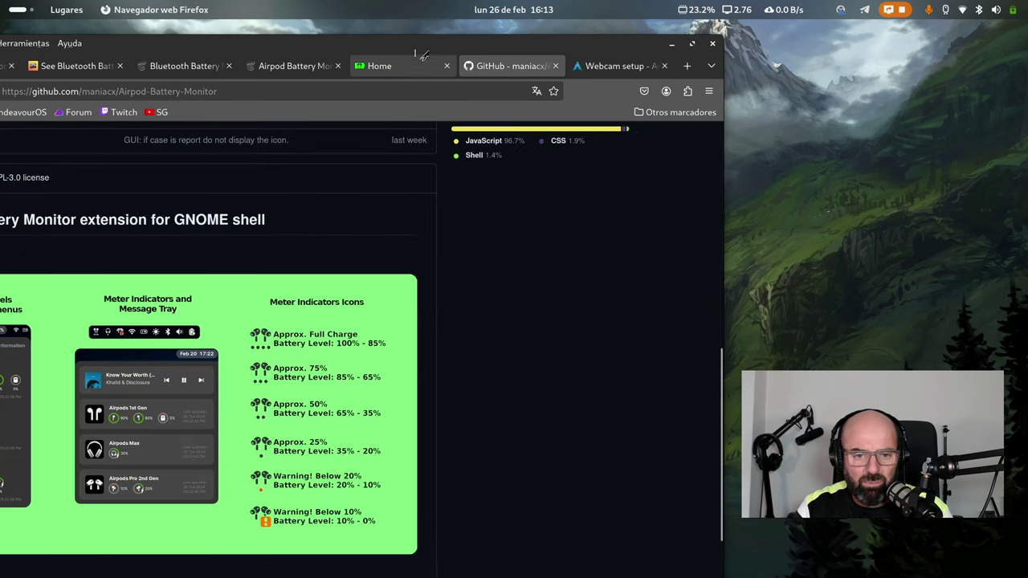
{"action": "double_click", "coordinate": [424, 55]}
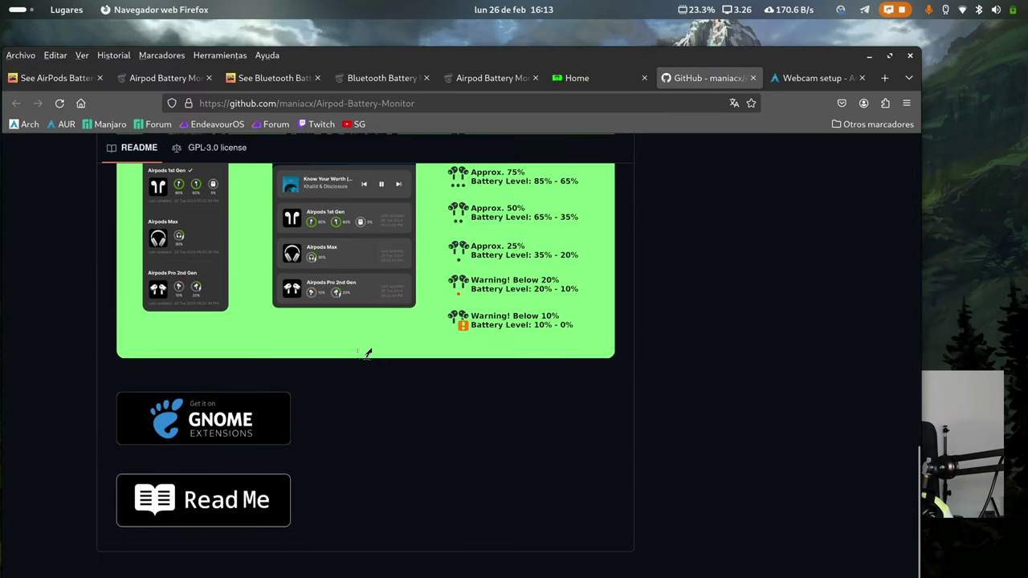
Step: Look over the file list of the Airpod-Battery-Monitor repository on GitHub, and minimize the Firefox window
{"action": "scroll", "coordinate": [366, 353], "scroll_direction": "up", "scroll_amount": 8}
{"action": "scroll", "coordinate": [367, 383], "scroll_direction": "down", "scroll_amount": 3}
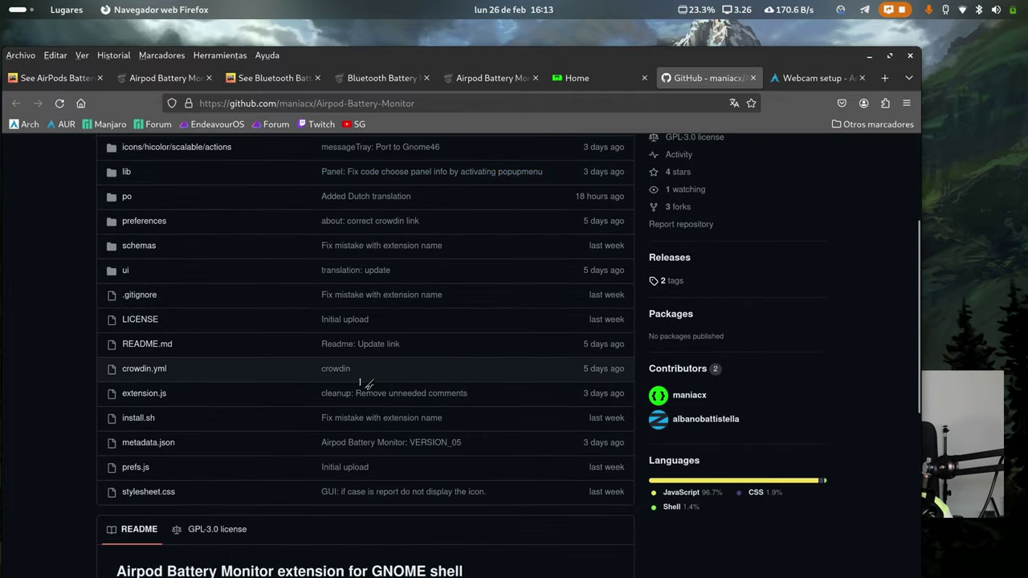
{"action": "scroll", "coordinate": [366, 383], "scroll_direction": "up", "scroll_amount": 3}
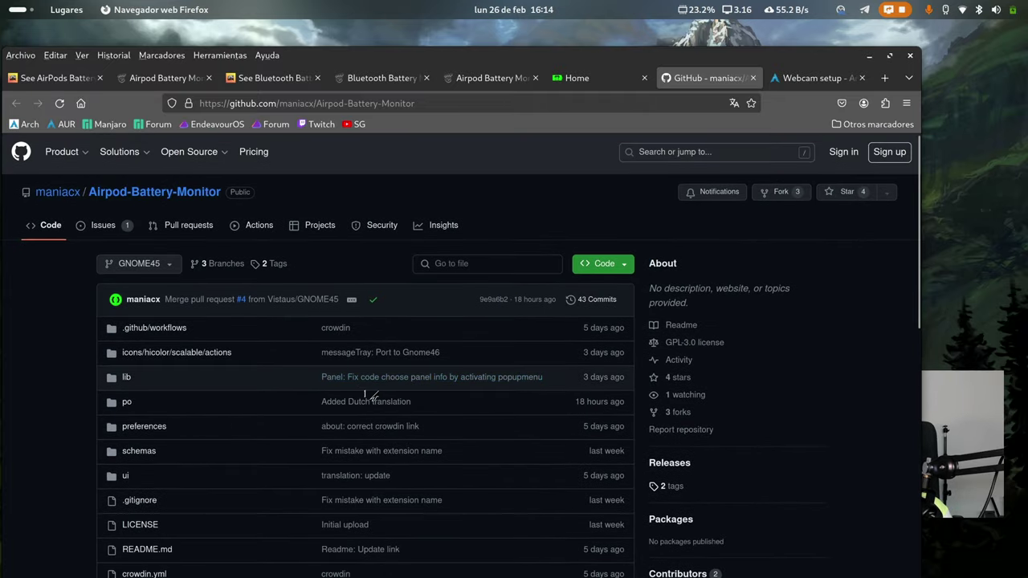
{"action": "left_click_drag", "start_coordinate": [624, 51], "coordinate": [687, 86]}
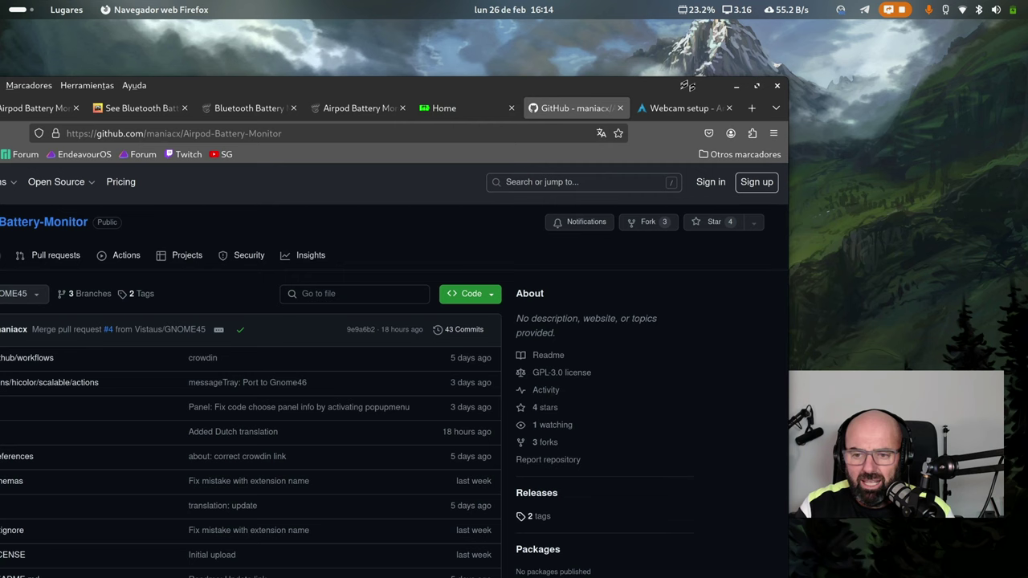
{"action": "left_click", "coordinate": [737, 86]}
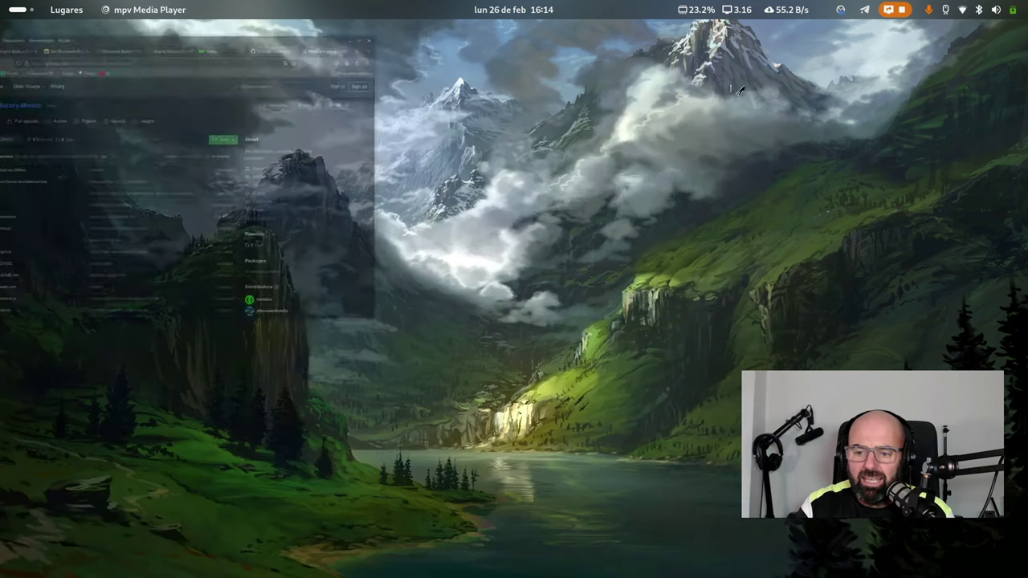
Step: Open the Bluetooth page of the system settings, and move and shrink the window clear of the webcam picture
{"action": "left_click", "coordinate": [971, 10]}
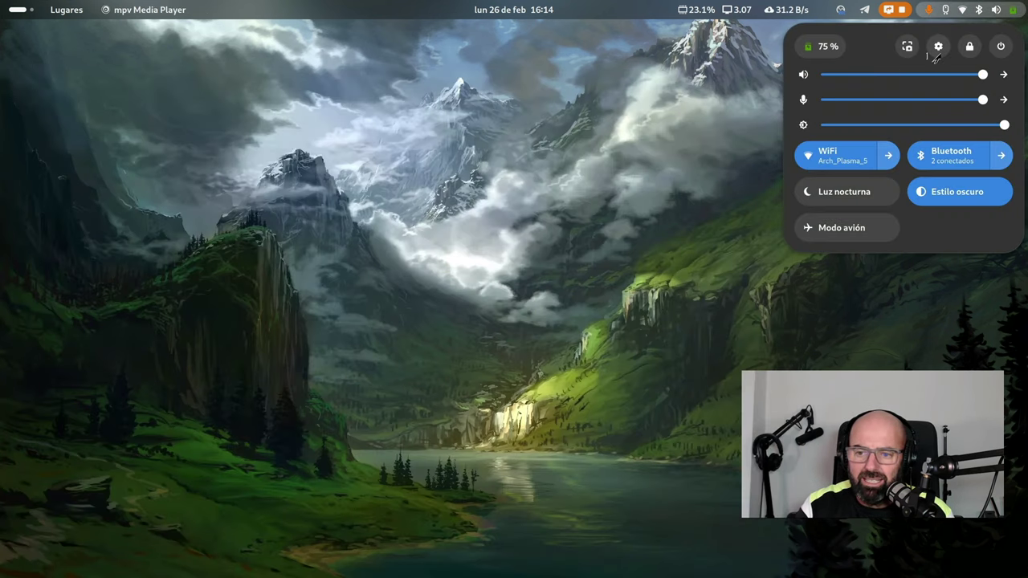
{"action": "left_click", "coordinate": [937, 47]}
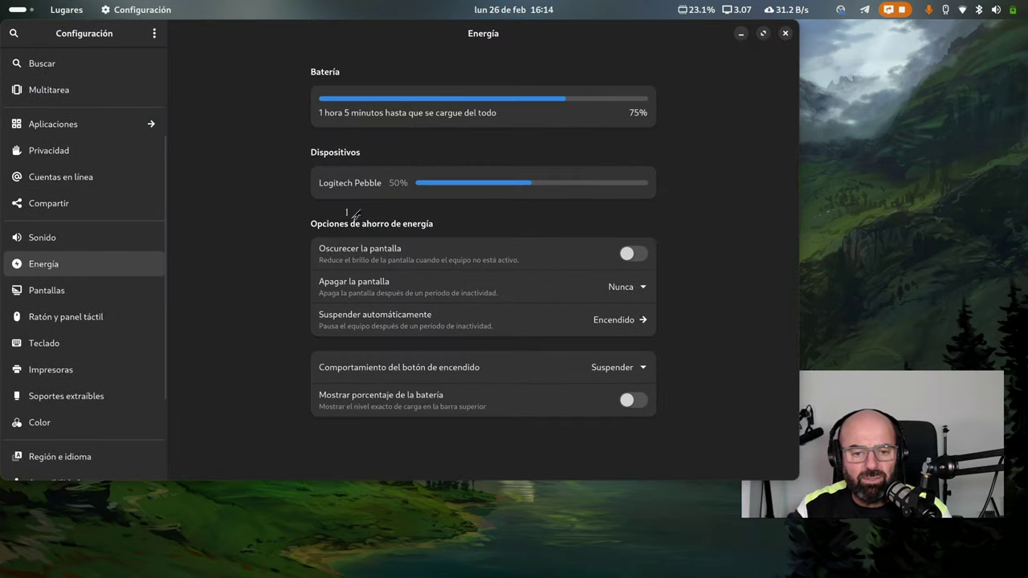
{"action": "scroll", "coordinate": [70, 102], "scroll_direction": "up", "scroll_amount": 3}
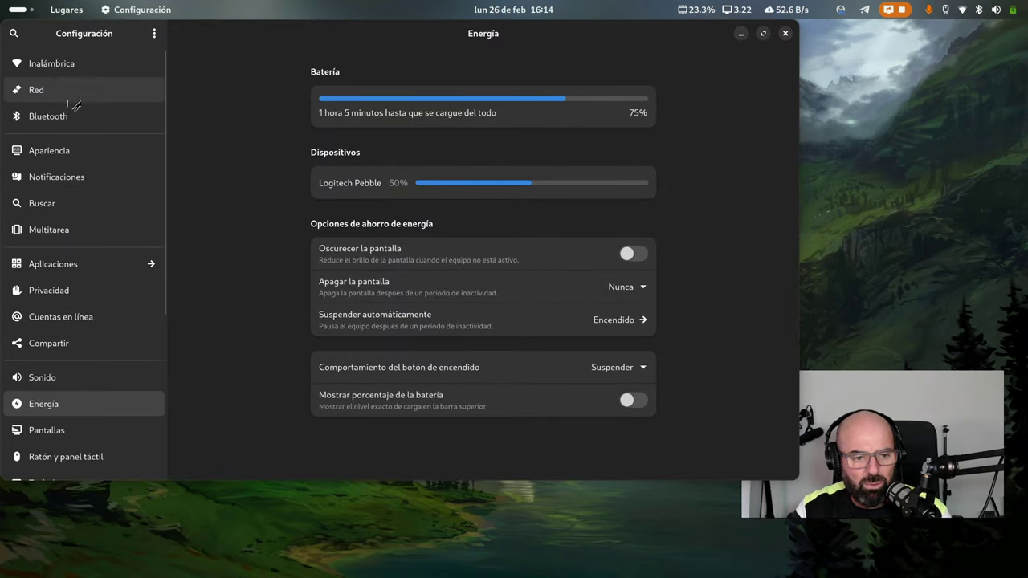
{"action": "left_click", "coordinate": [80, 125]}
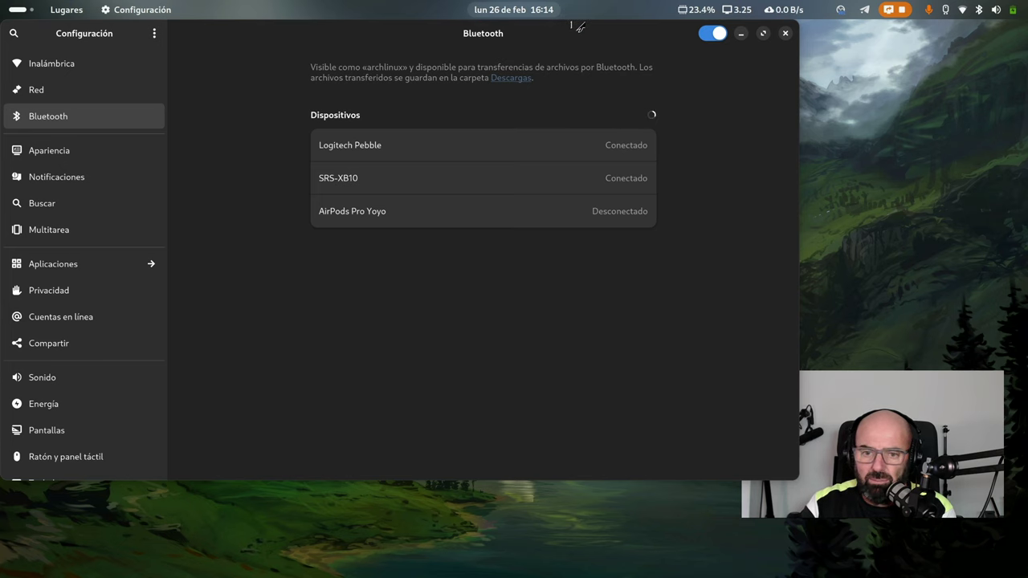
{"action": "left_click_drag", "start_coordinate": [574, 38], "coordinate": [570, 149]}
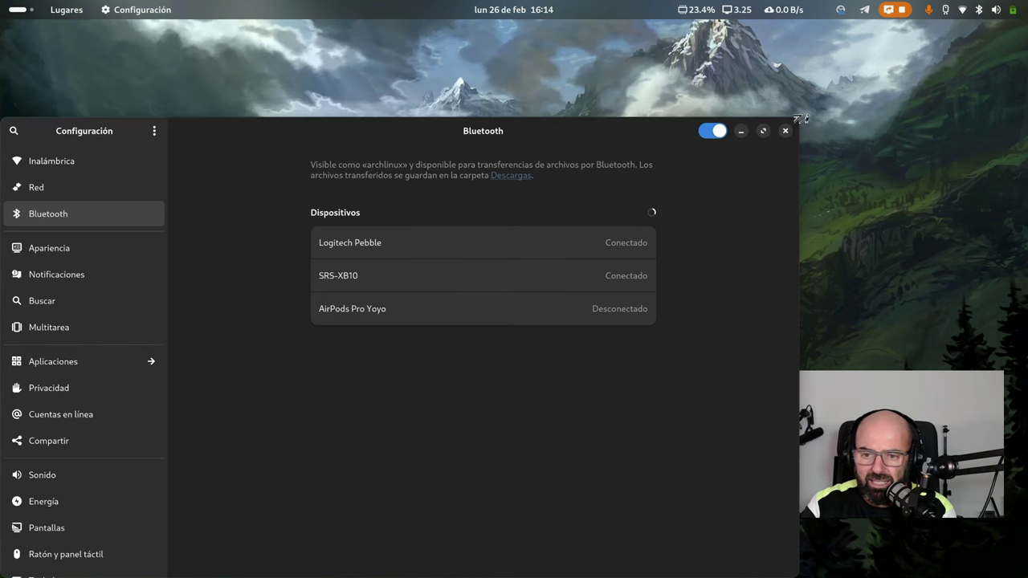
{"action": "left_click_drag", "start_coordinate": [799, 120], "coordinate": [651, 68]}
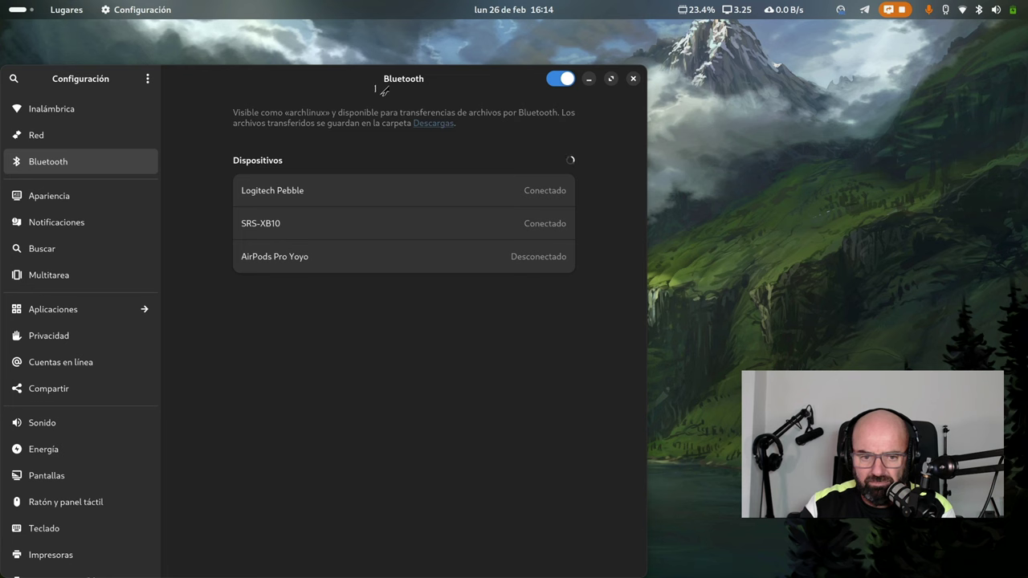
Step: Check the connected device battery levels under Energía, and minimize the settings window
{"action": "left_click_drag", "start_coordinate": [370, 88], "coordinate": [401, 92]}
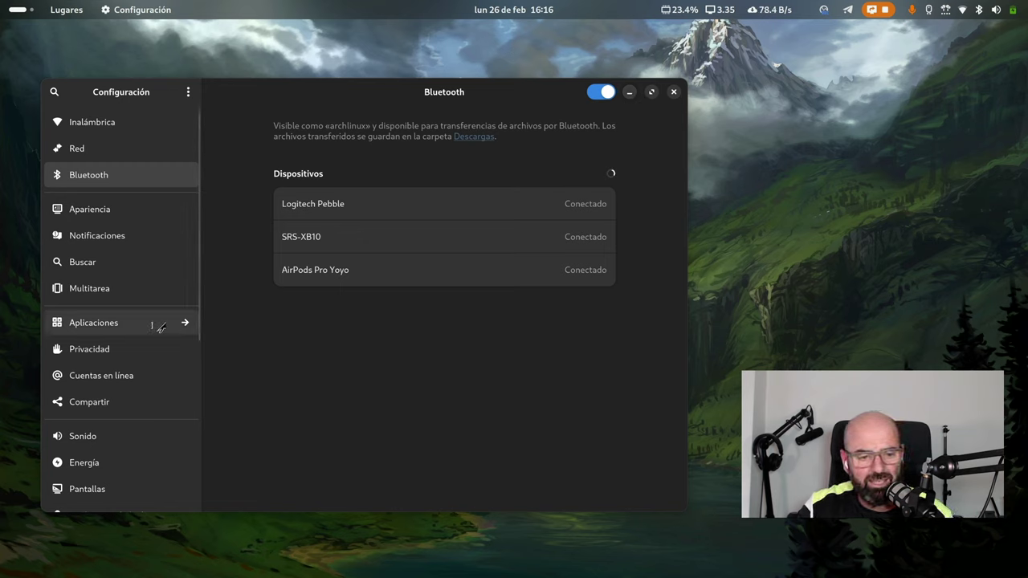
{"action": "left_click", "coordinate": [127, 463]}
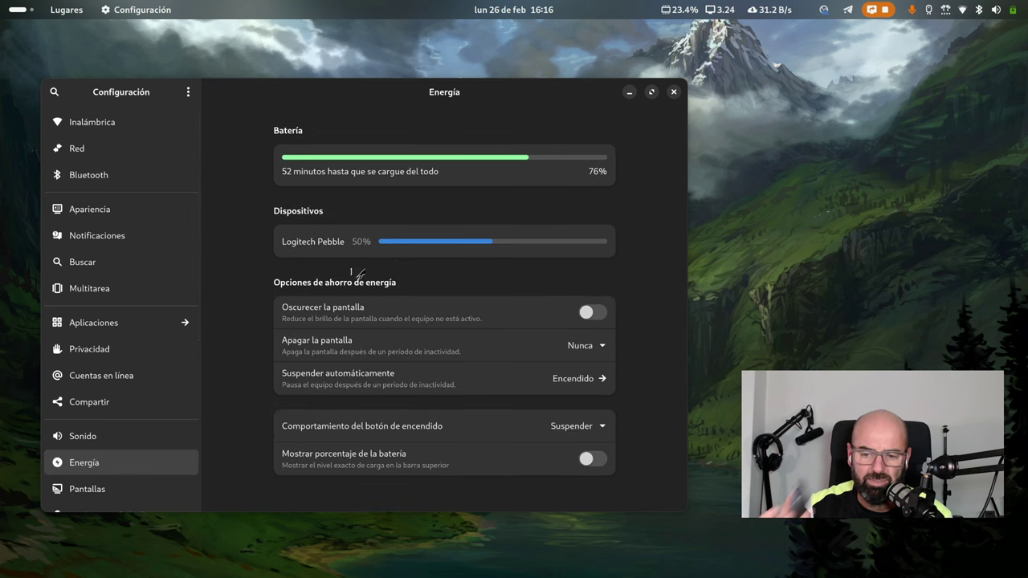
{"action": "left_click", "coordinate": [629, 92]}
Step: Check device battery levels in the quick settings Bluetooth list and the AirPods levels in the message tray
{"action": "left_click", "coordinate": [1020, 10]}
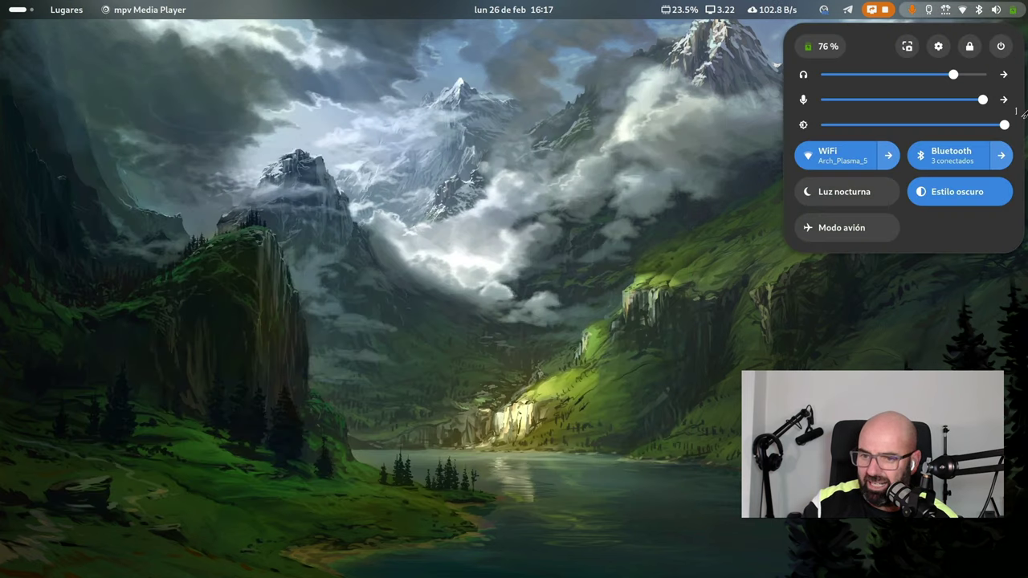
{"action": "left_click", "coordinate": [1005, 159]}
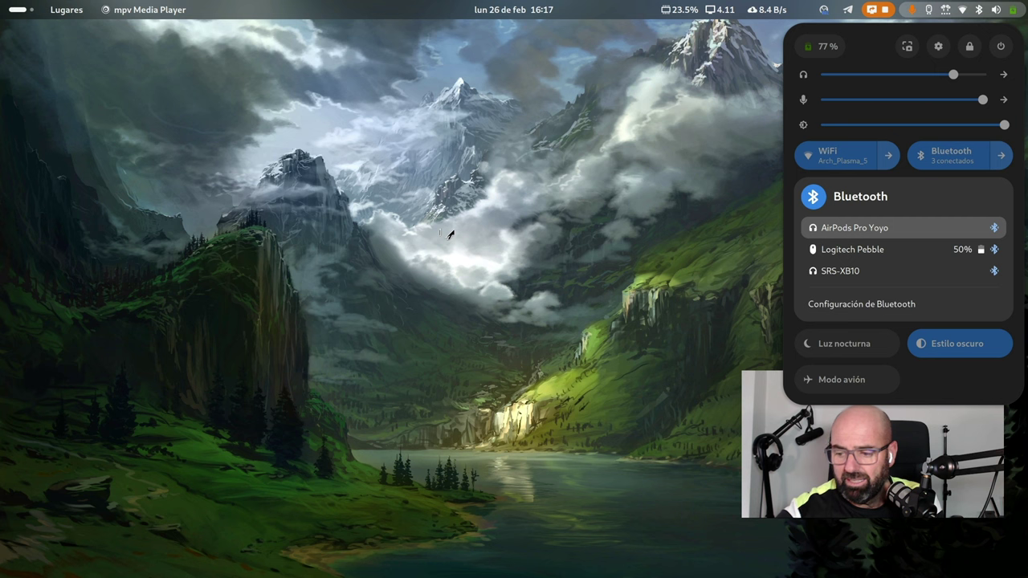
{"action": "key", "text": "Escape"}
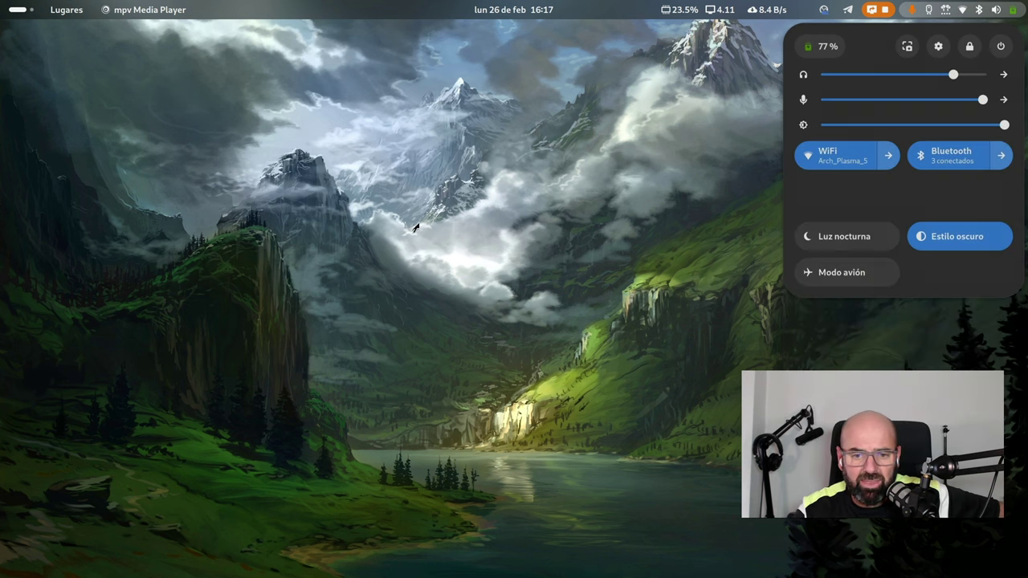
{"action": "key", "text": "Escape"}
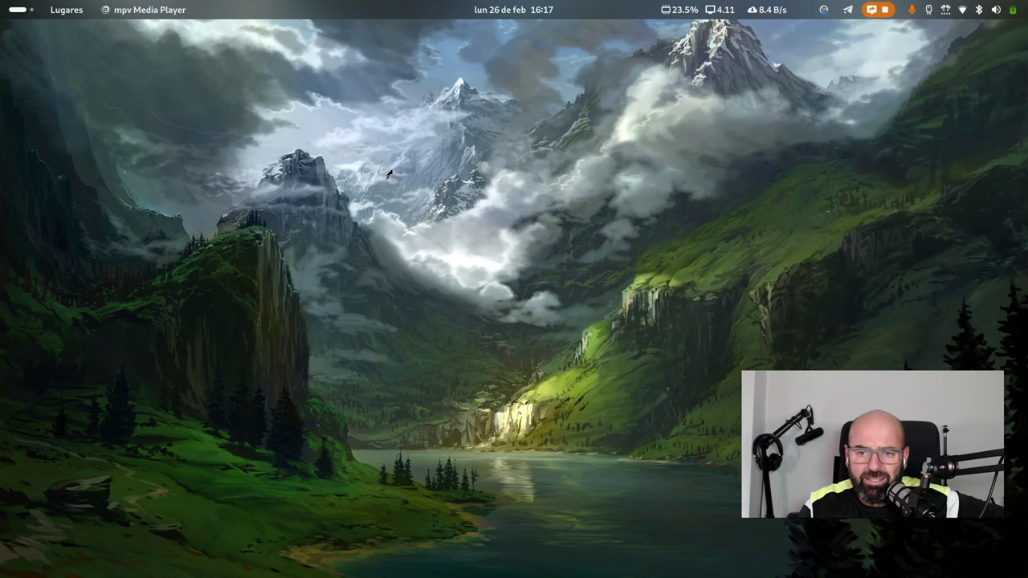
{"action": "left_click", "coordinate": [506, 15]}
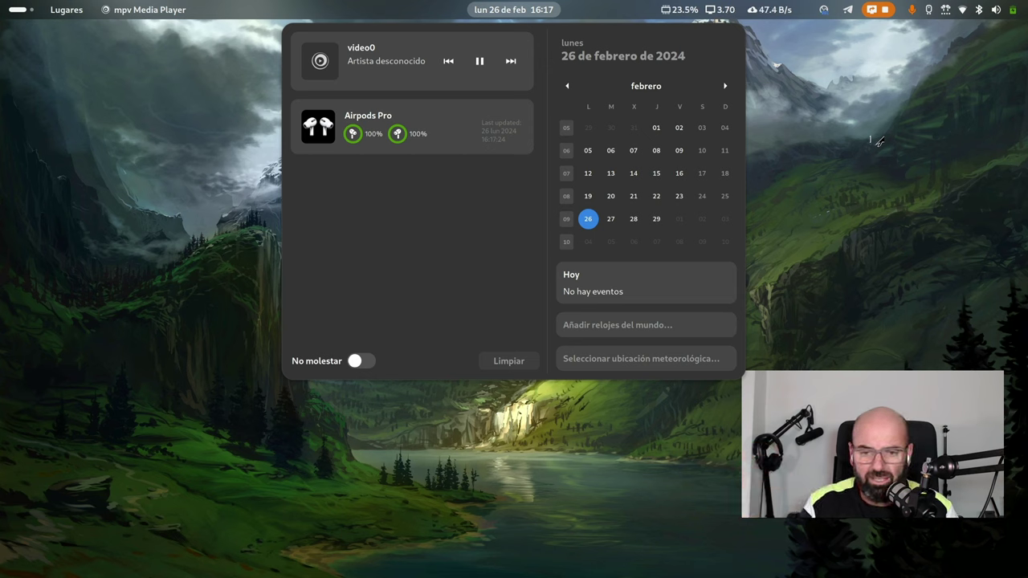
{"action": "left_click", "coordinate": [223, 297]}
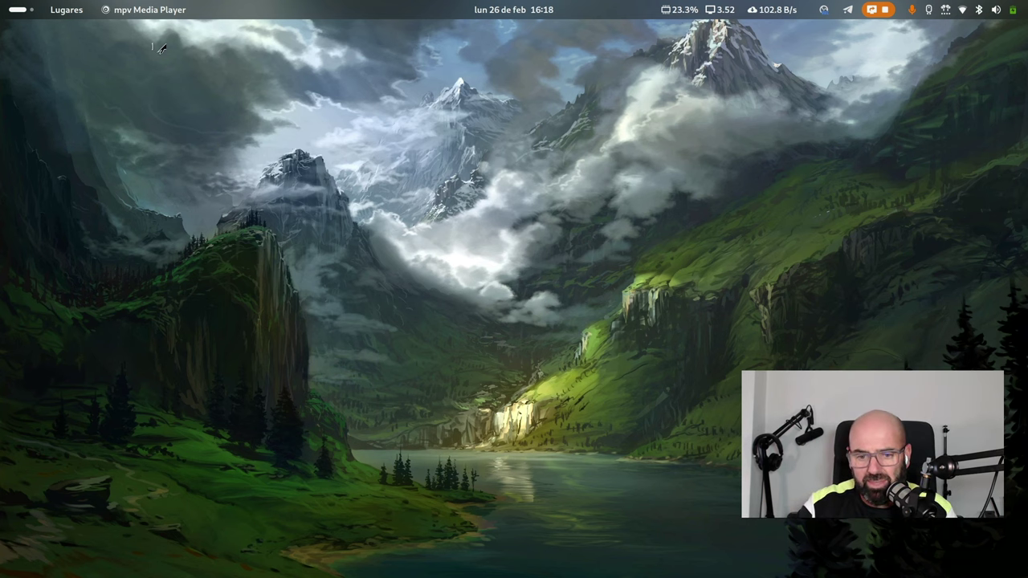
Step: Search the applications for "ex" and launch Gestor de extensiones
{"action": "left_click", "coordinate": [18, 10]}
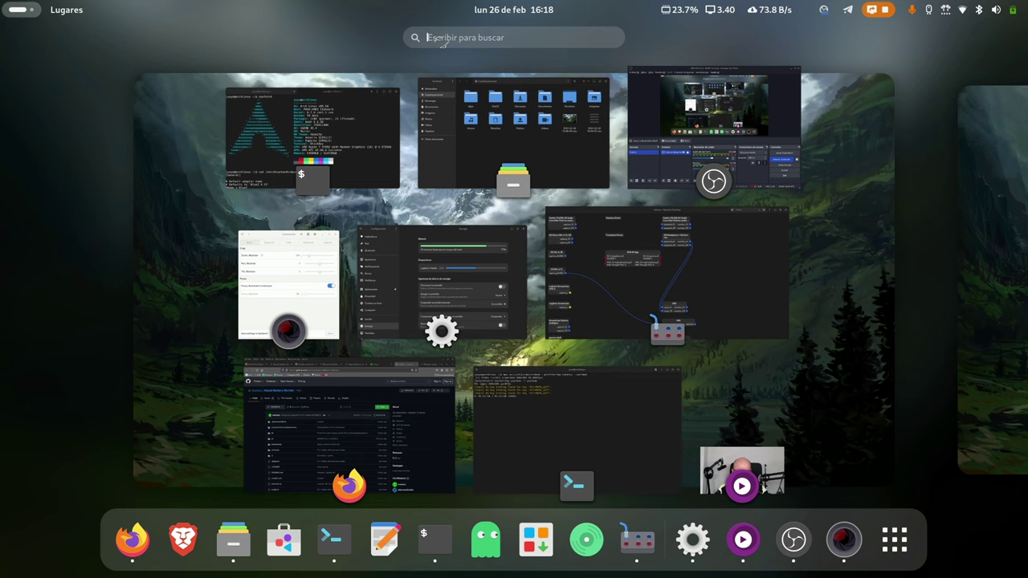
{"action": "type", "text": "dx"}
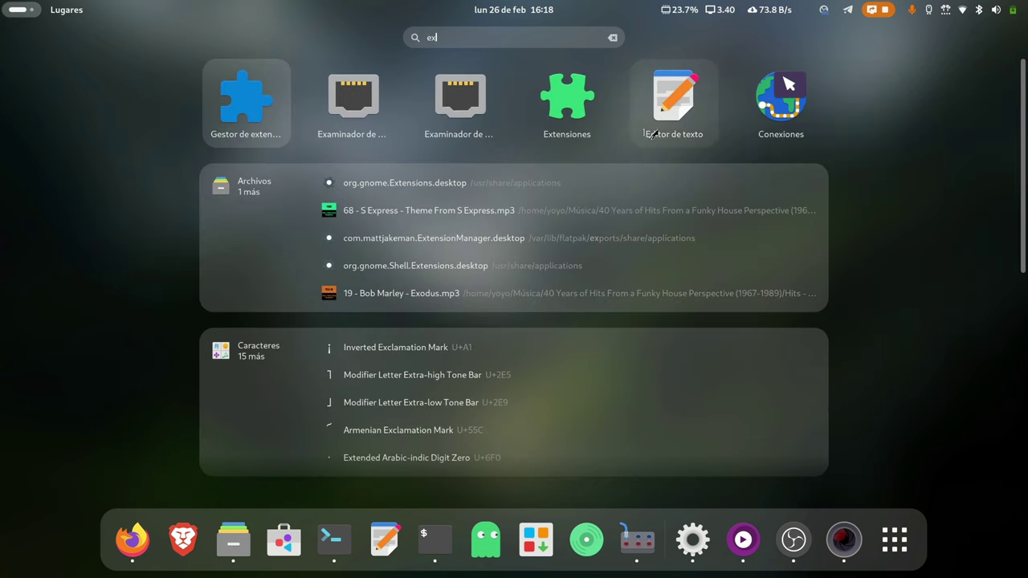
{"action": "left_click", "coordinate": [237, 105]}
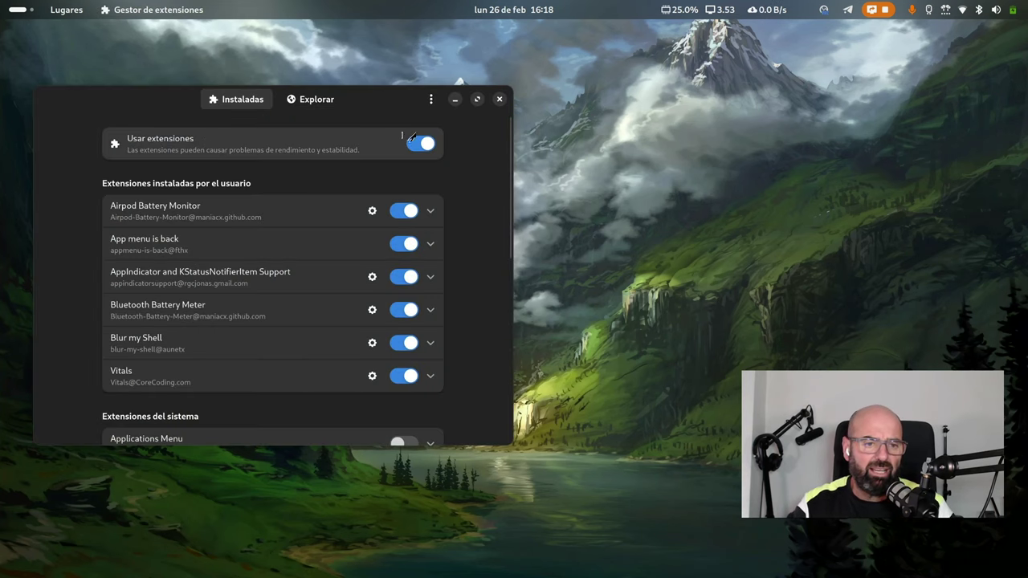
Step: Launch the Extensiones app, place its window beside Gestor de extensiones for comparison, and close it
{"action": "mouse_move", "coordinate": [4, 6]}
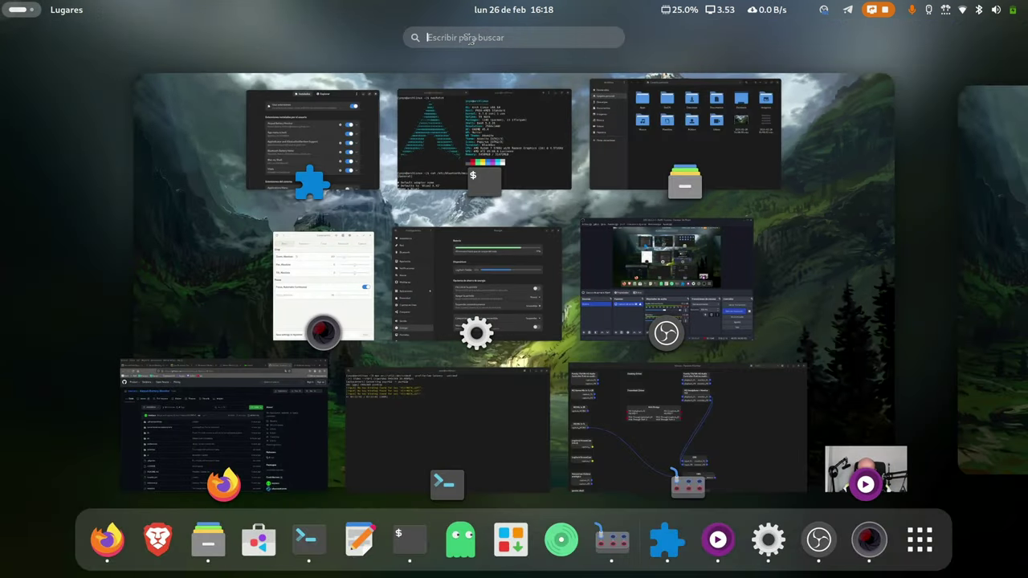
{"action": "type", "text": "ex"}
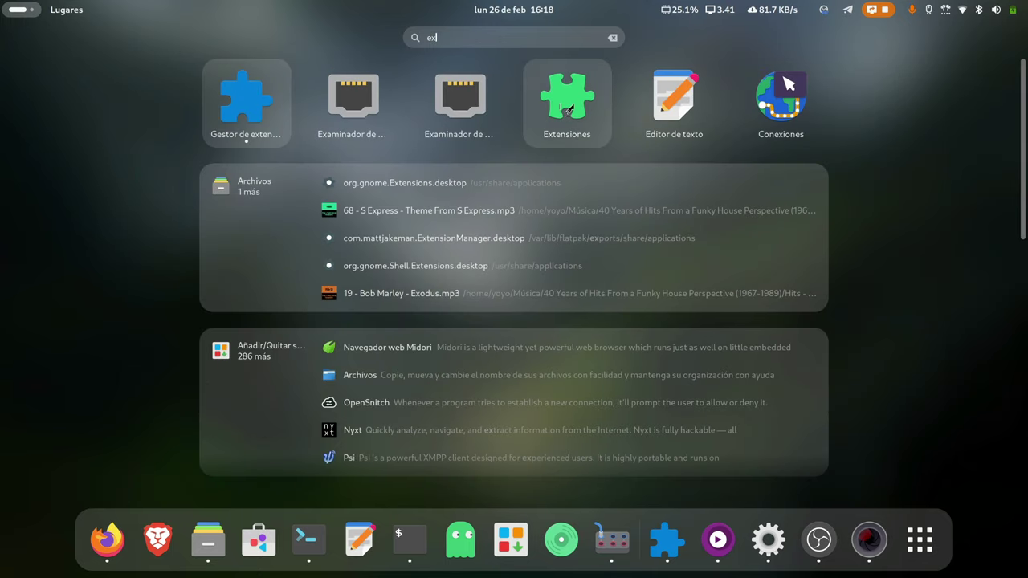
{"action": "key", "text": "Return"}
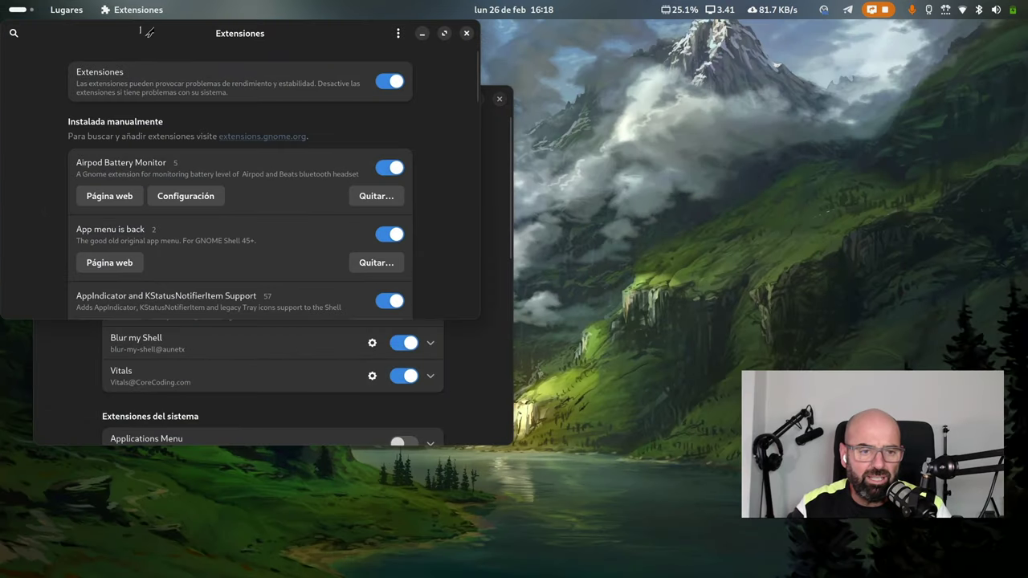
{"action": "left_click_drag", "start_coordinate": [177, 36], "coordinate": [642, 64]}
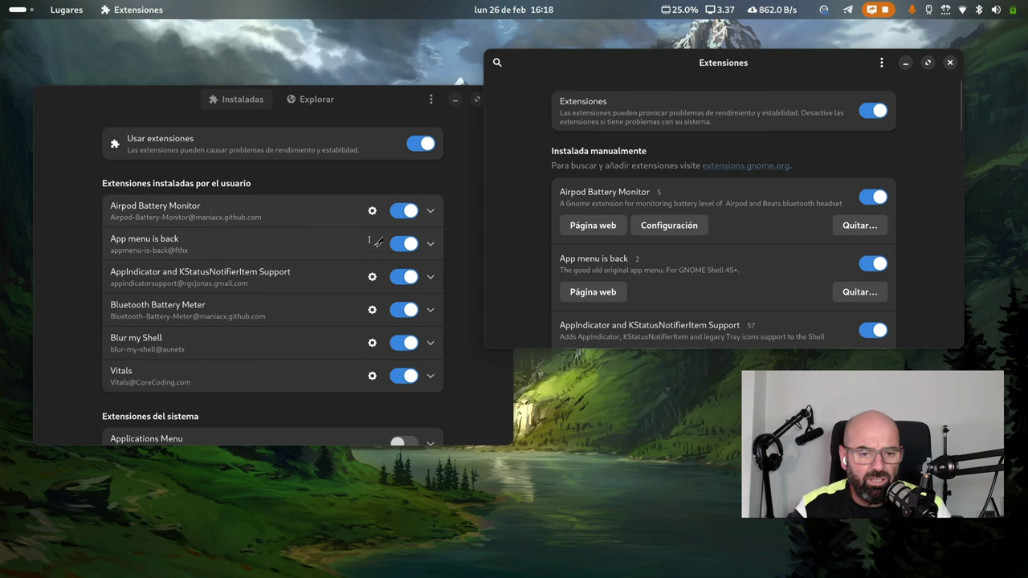
{"action": "left_click", "coordinate": [950, 63]}
Step: Move the Gestor de extensiones window slightly higher and open the settings of the Airpod Battery Monitor extension
{"action": "left_click_drag", "start_coordinate": [129, 97], "coordinate": [132, 75]}
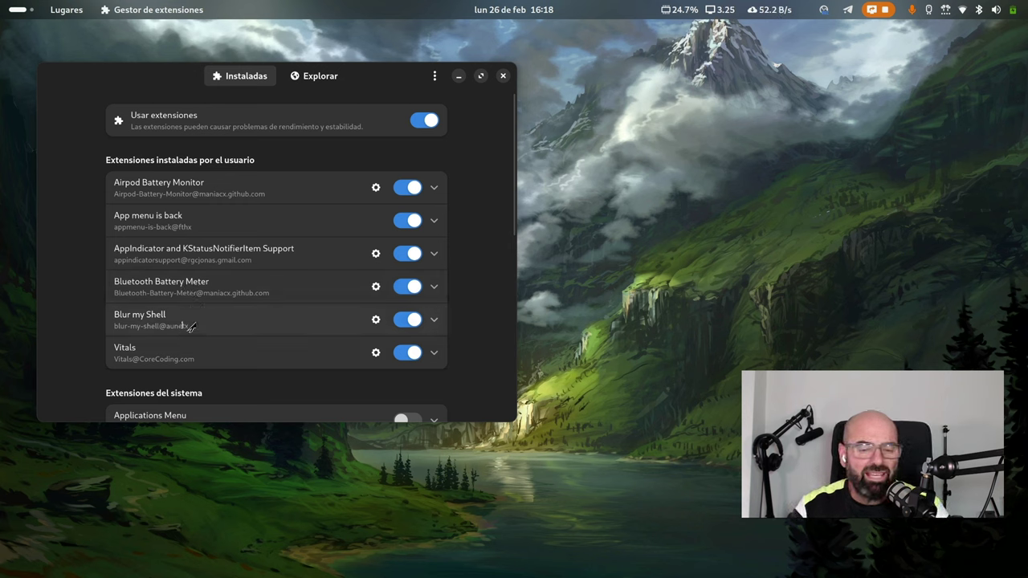
{"action": "left_click", "coordinate": [17, 9]}
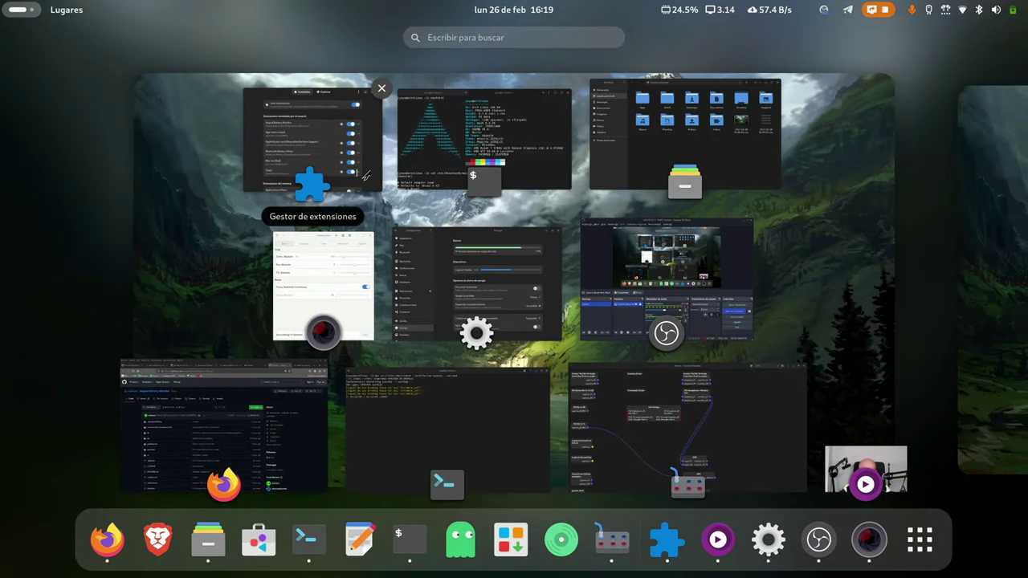
{"action": "key", "text": "Escape"}
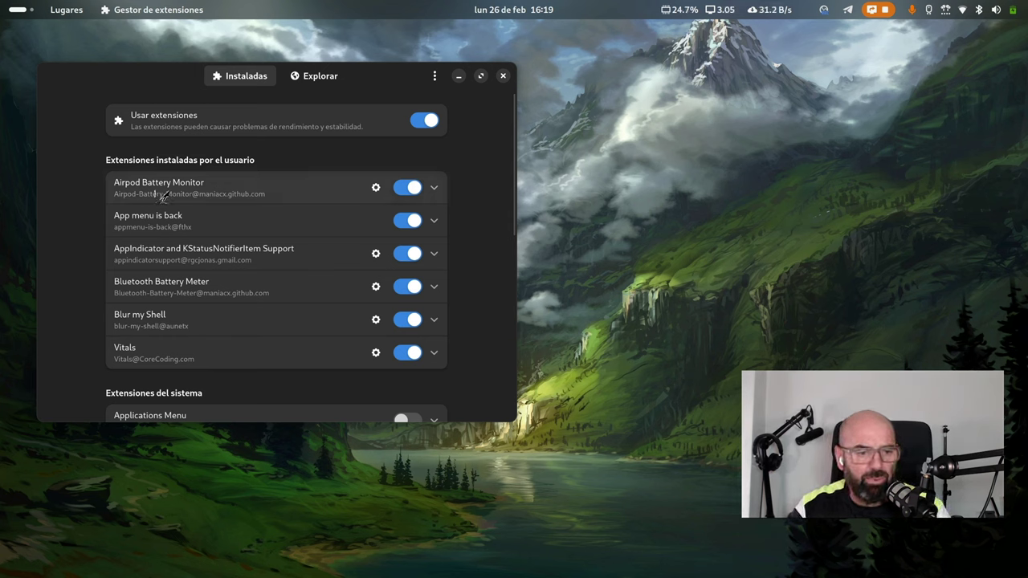
{"action": "left_click", "coordinate": [377, 189]}
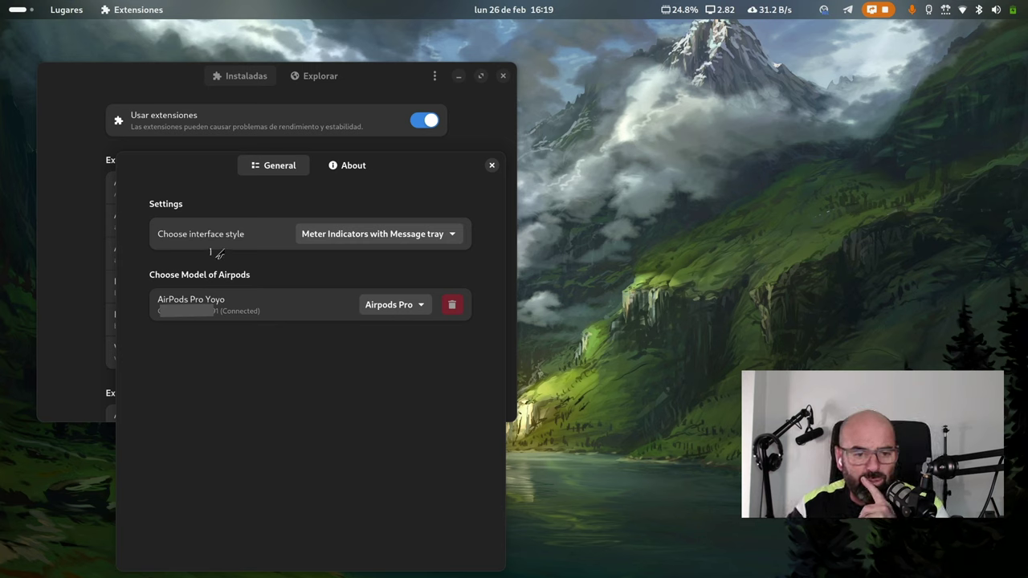
Step: Examine the interface style options of Airpod Battery Monitor, and check how the AirPods levels appear in the message tray
{"action": "left_click", "coordinate": [326, 240]}
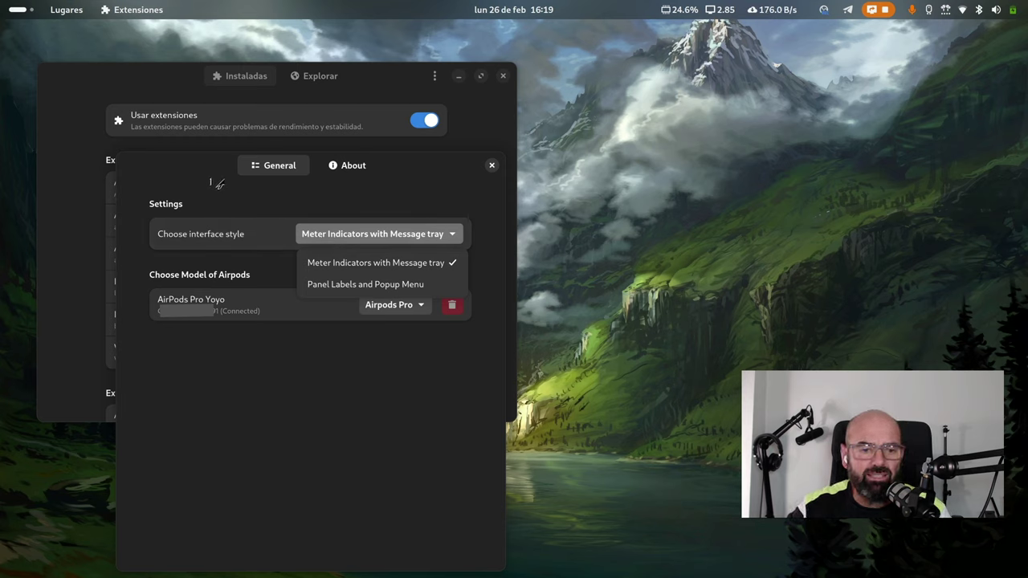
{"action": "left_click", "coordinate": [431, 188]}
{"action": "left_click", "coordinate": [514, 10]}
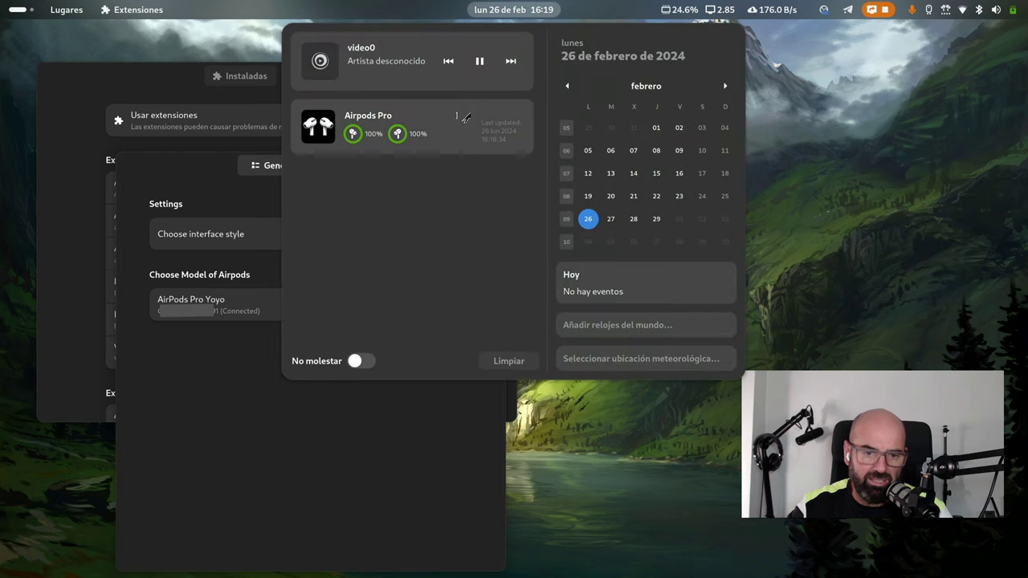
{"action": "left_click", "coordinate": [208, 185]}
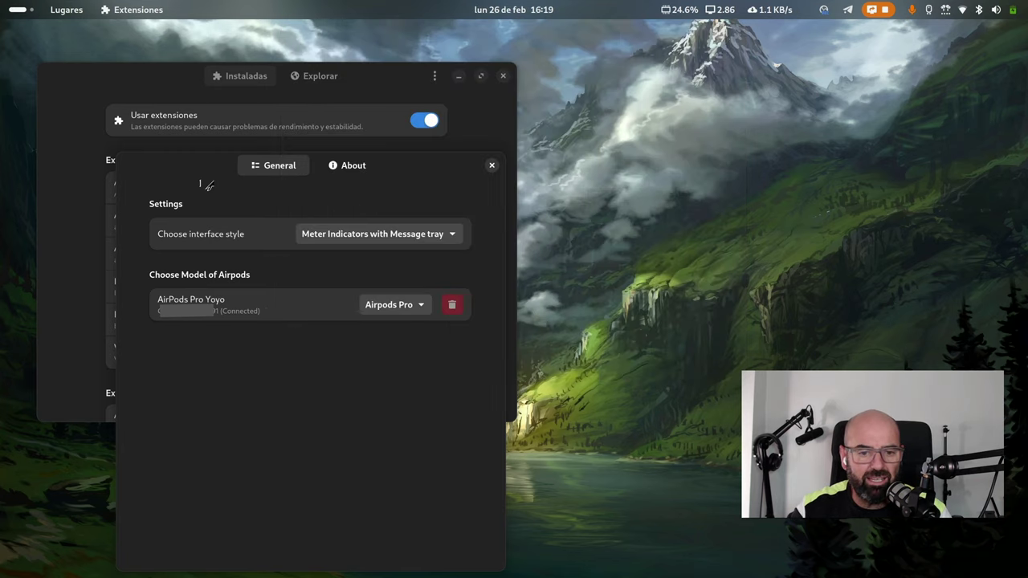
{"action": "left_click", "coordinate": [366, 236]}
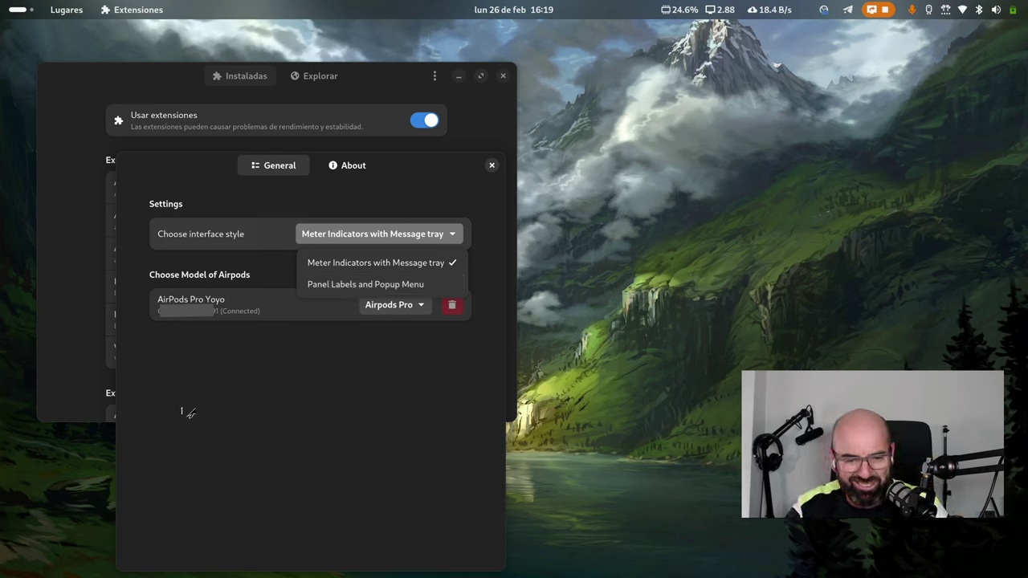
{"action": "left_click", "coordinate": [273, 443]}
{"action": "left_click", "coordinate": [374, 241]}
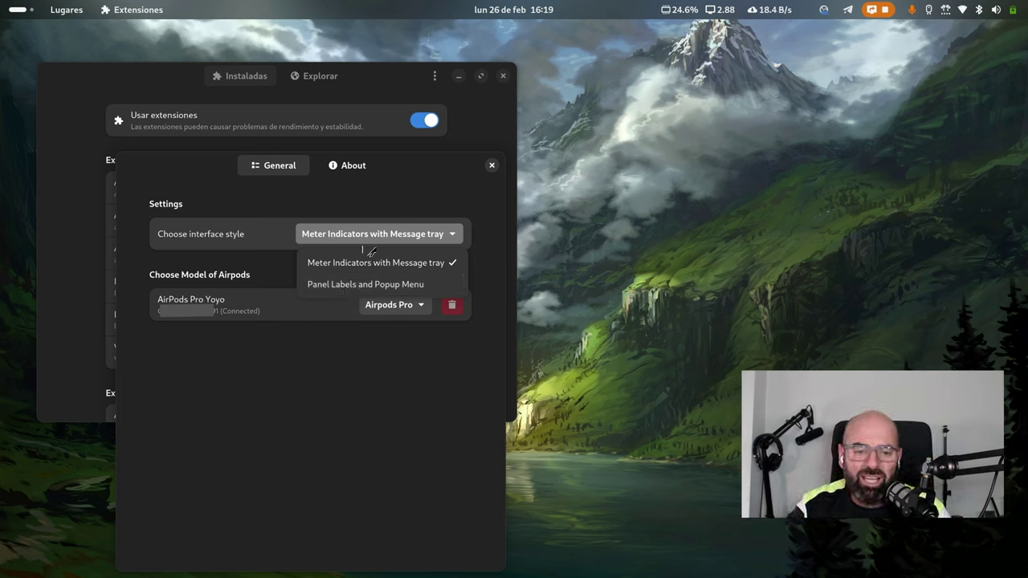
{"action": "left_click", "coordinate": [325, 372]}
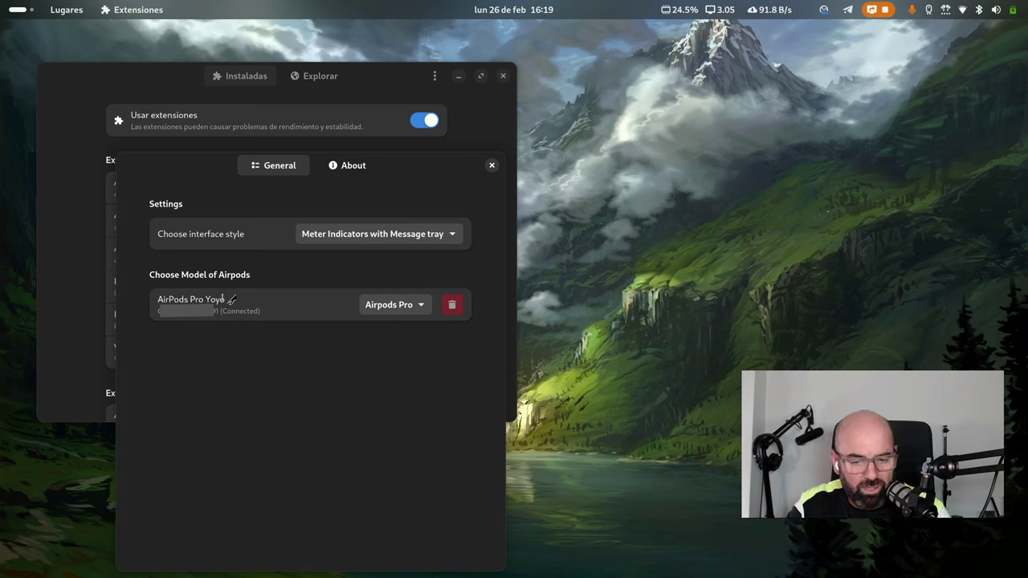
Step: Look through the model choices for the connected AirPods without changing the selection, and check their levels in the message tray again
{"action": "left_click", "coordinate": [397, 309]}
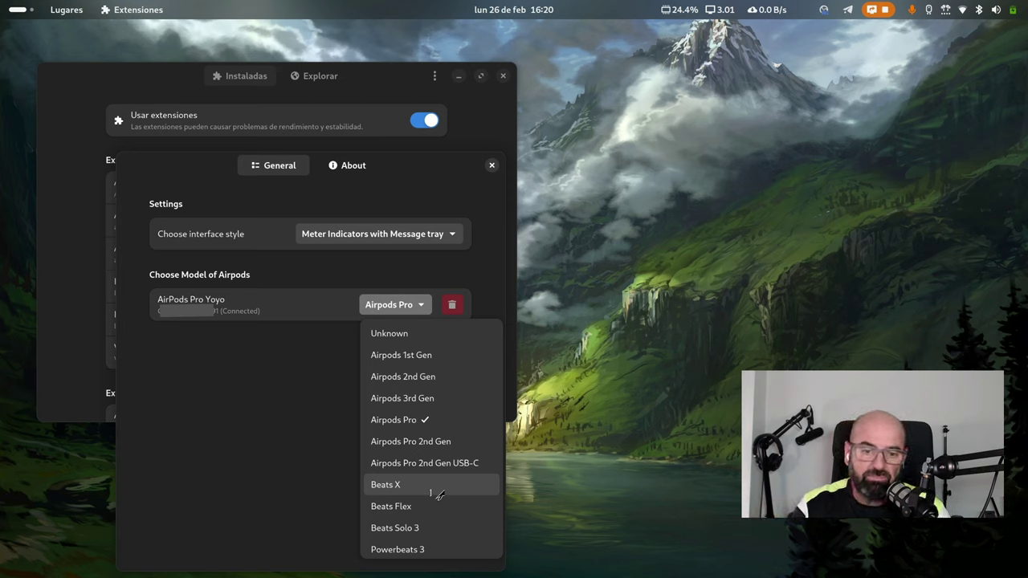
{"action": "left_click", "coordinate": [218, 394]}
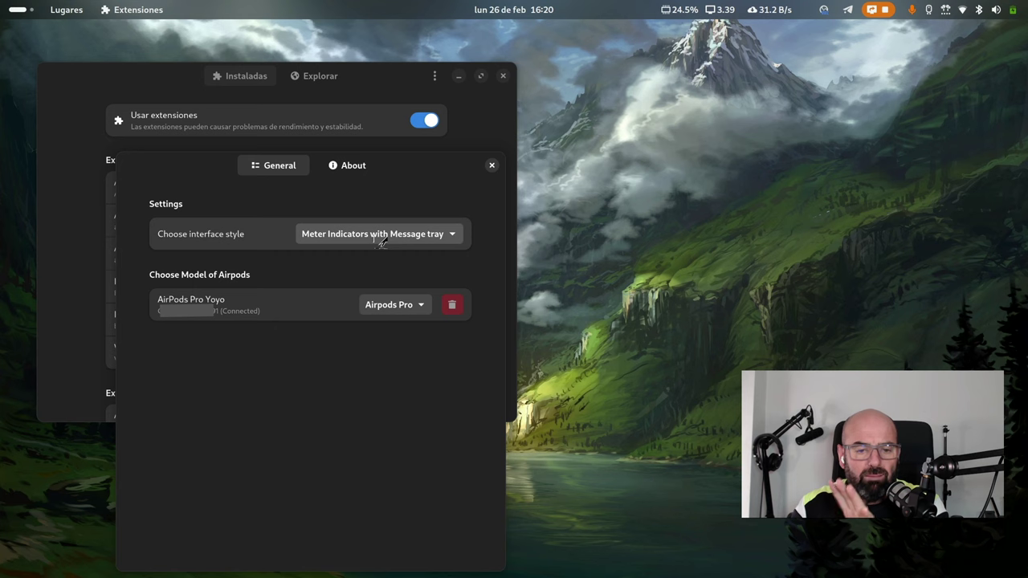
{"action": "left_click", "coordinate": [490, 10]}
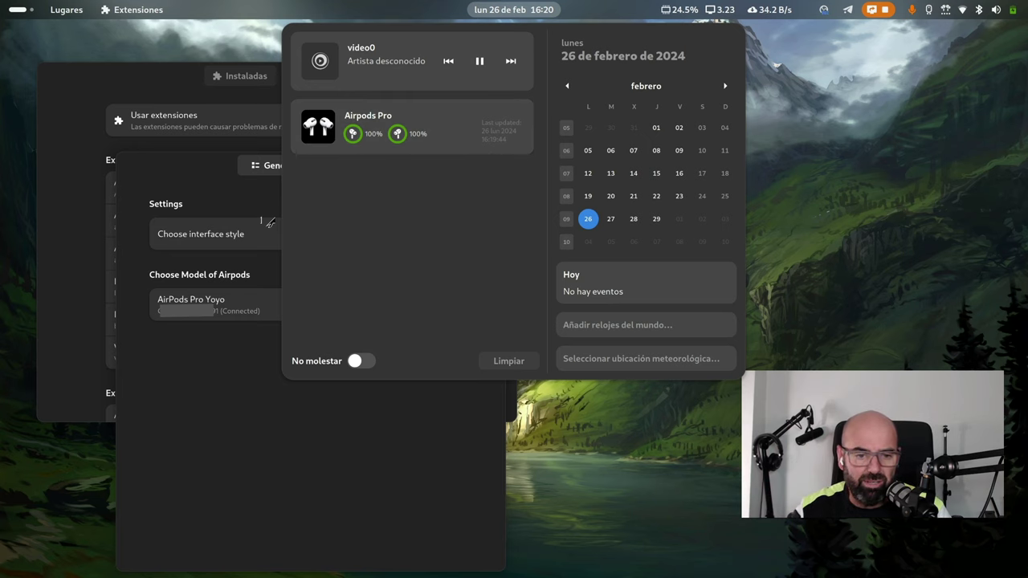
{"action": "left_click", "coordinate": [224, 186]}
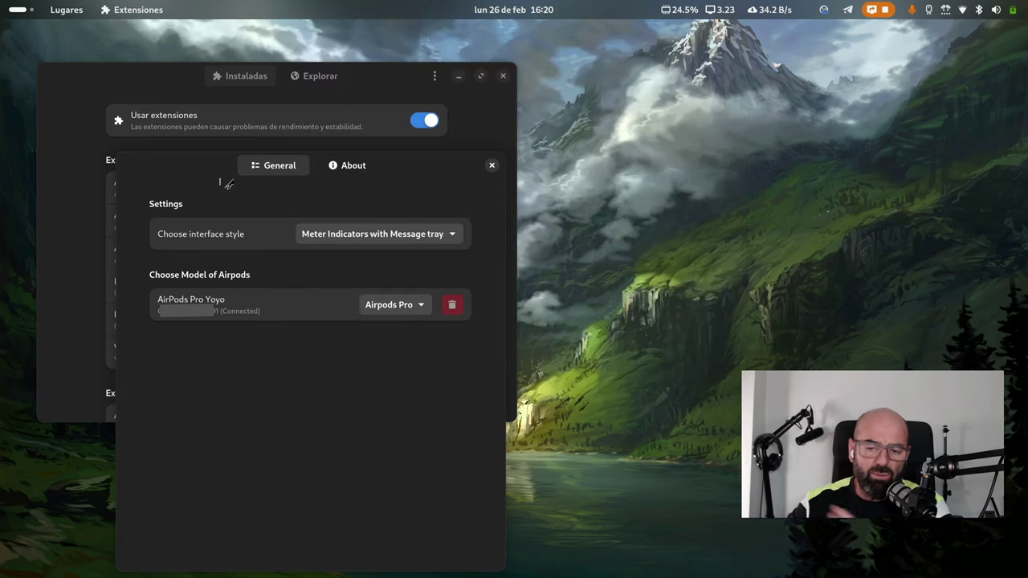
Step: Set the interface style to Panel Labels and Popup Menu, and compare the AirPods levels in the panel popup with the message tray
{"action": "left_click", "coordinate": [360, 235]}
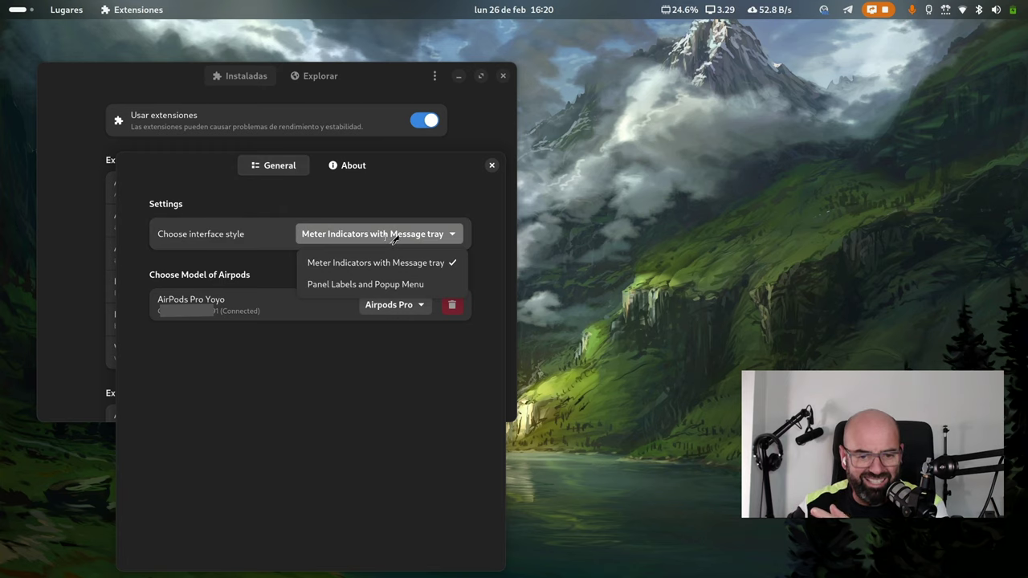
{"action": "left_click", "coordinate": [359, 286]}
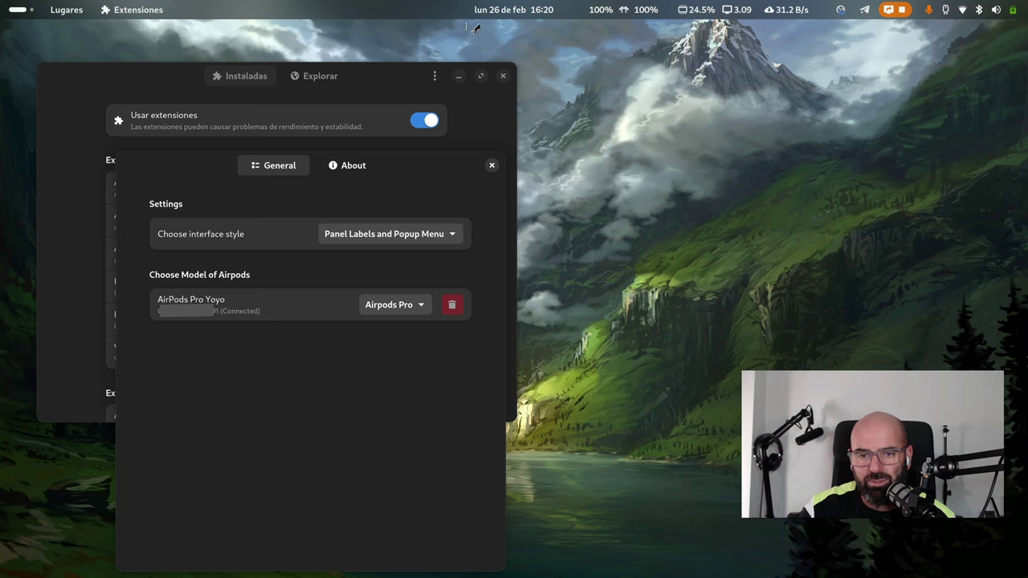
{"action": "left_click", "coordinate": [493, 10]}
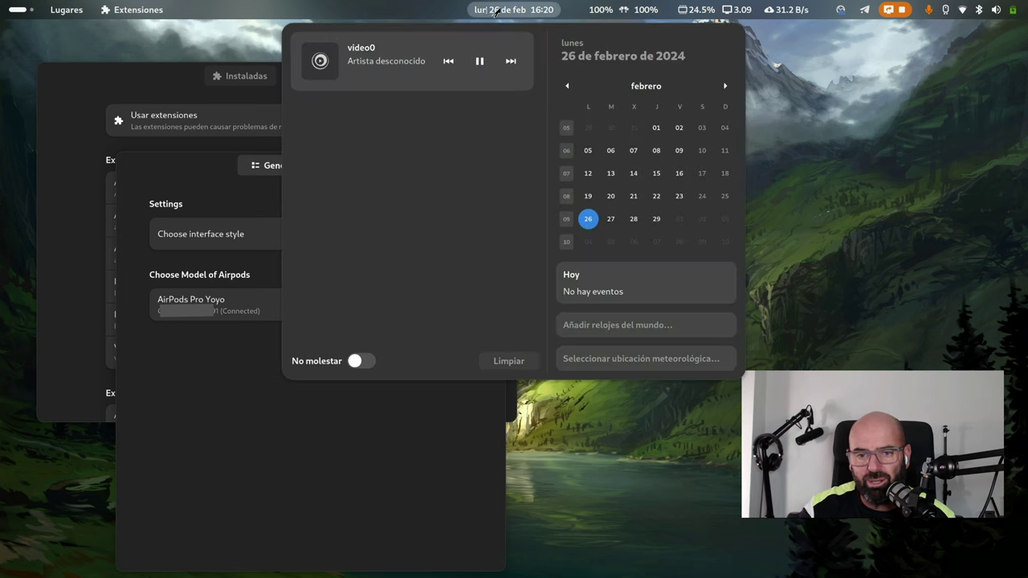
{"action": "left_click", "coordinate": [240, 415]}
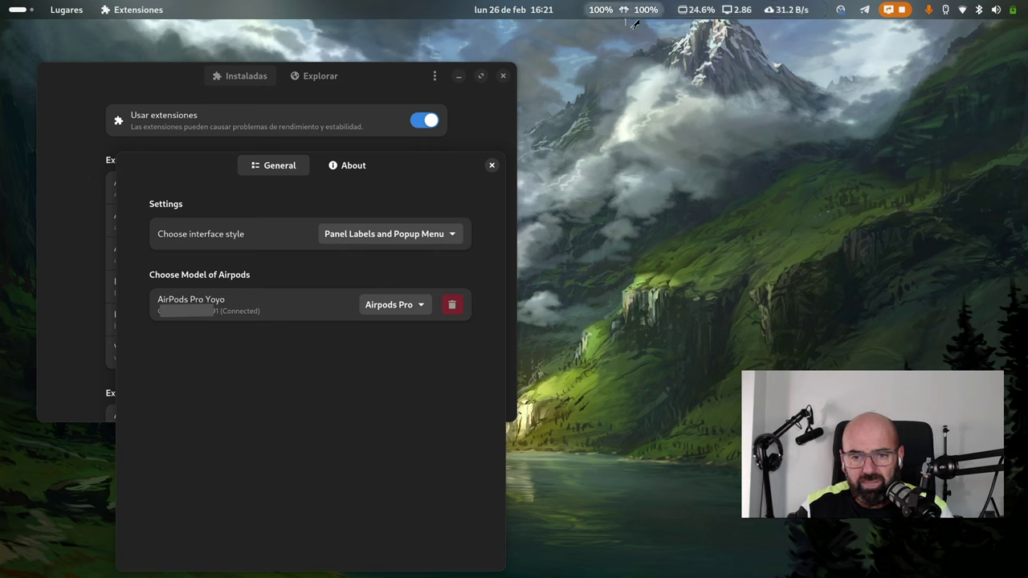
{"action": "left_click", "coordinate": [627, 13]}
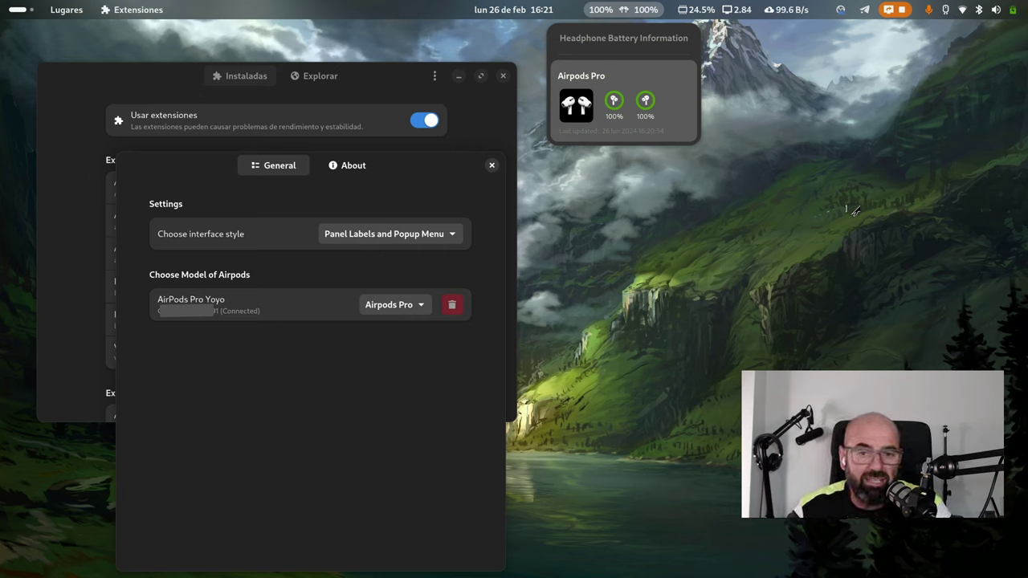
{"action": "left_click", "coordinate": [514, 11]}
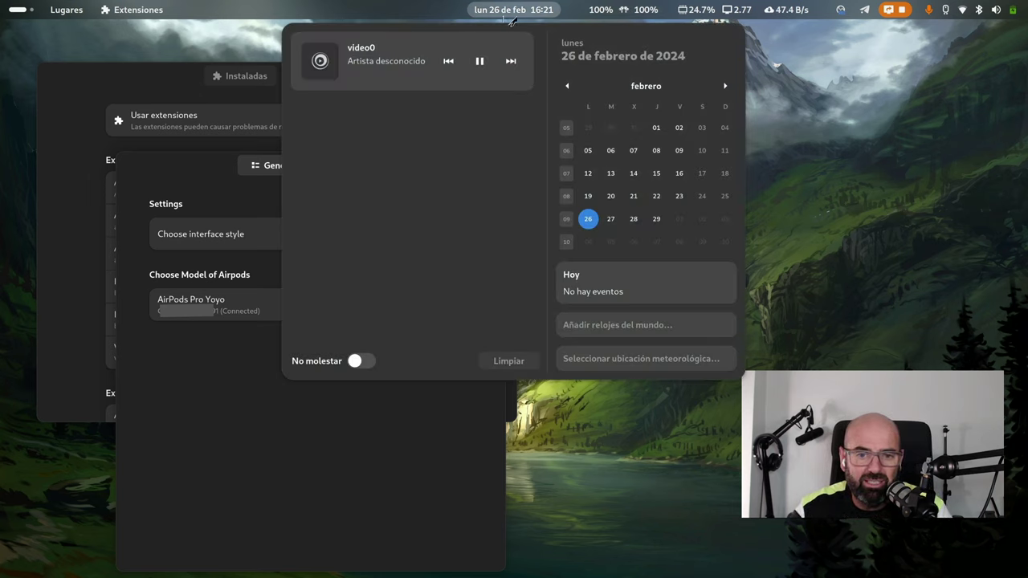
{"action": "left_click", "coordinate": [265, 427]}
Step: Switch the interface style back to Meter Indicators with Message tray, and check the message tray and the system monitor readings
{"action": "left_click", "coordinate": [417, 233]}
{"action": "left_click", "coordinate": [408, 265]}
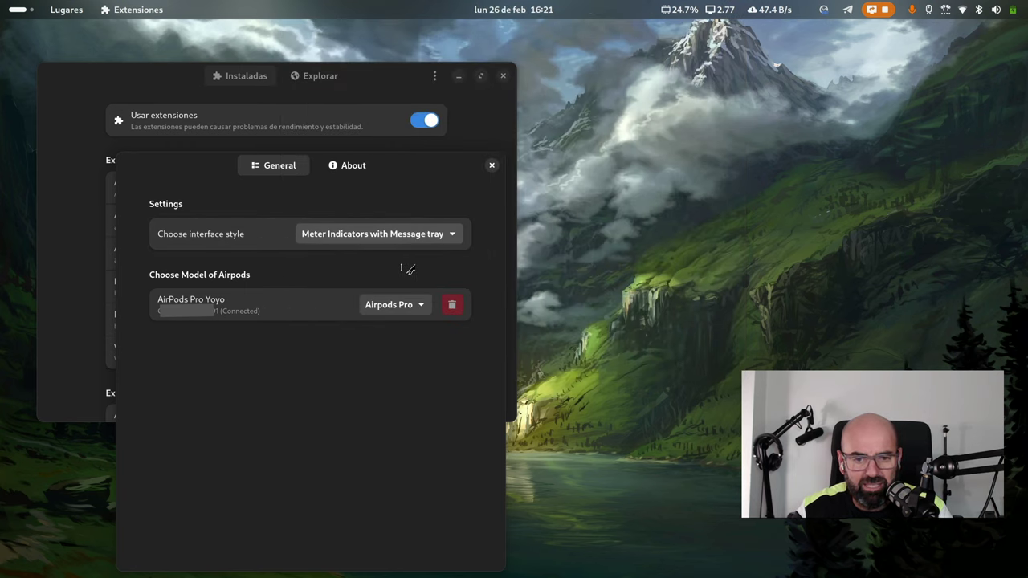
{"action": "left_click", "coordinate": [531, 11]}
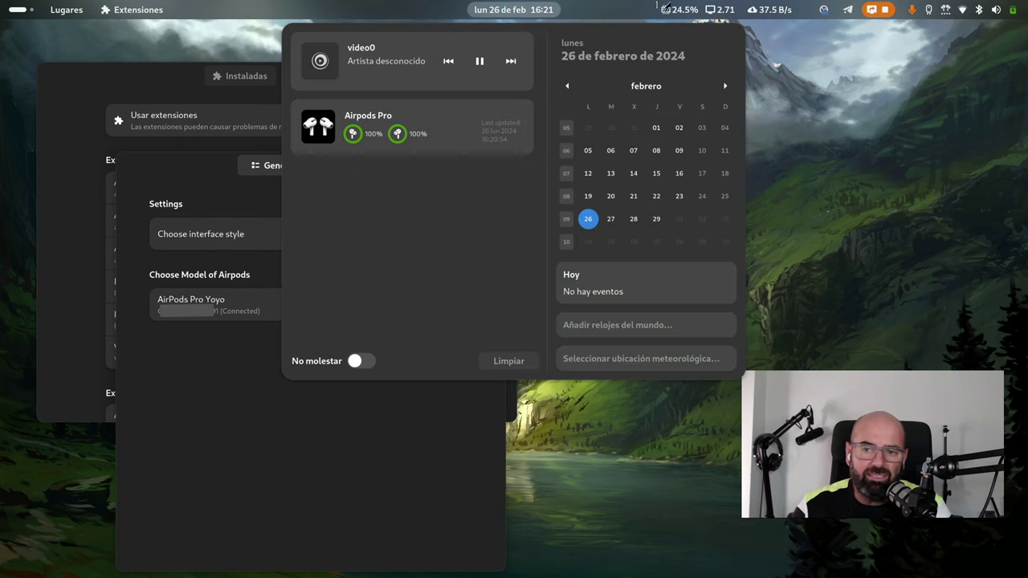
{"action": "mouse_move", "coordinate": [720, 8]}
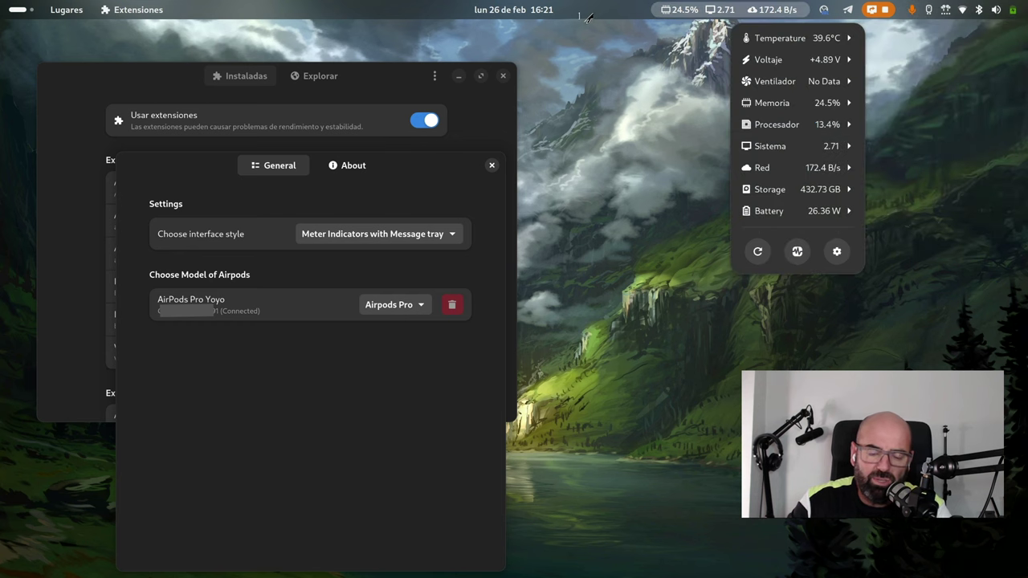
{"action": "left_click", "coordinate": [324, 487]}
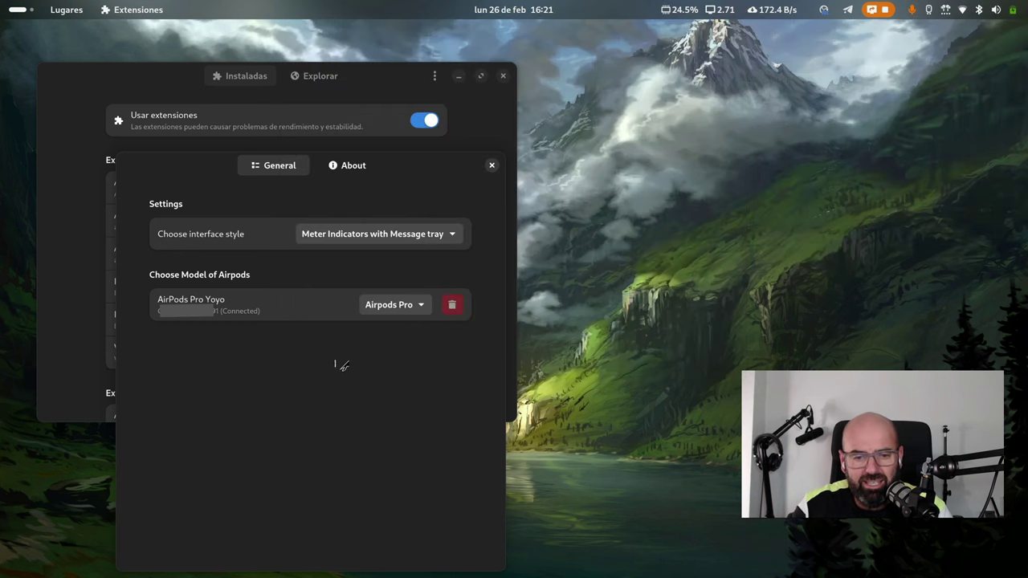
Step: Choose the Panel Labels and Popup Menu style again and check the Headphone Battery Information popup
{"action": "left_click", "coordinate": [393, 239]}
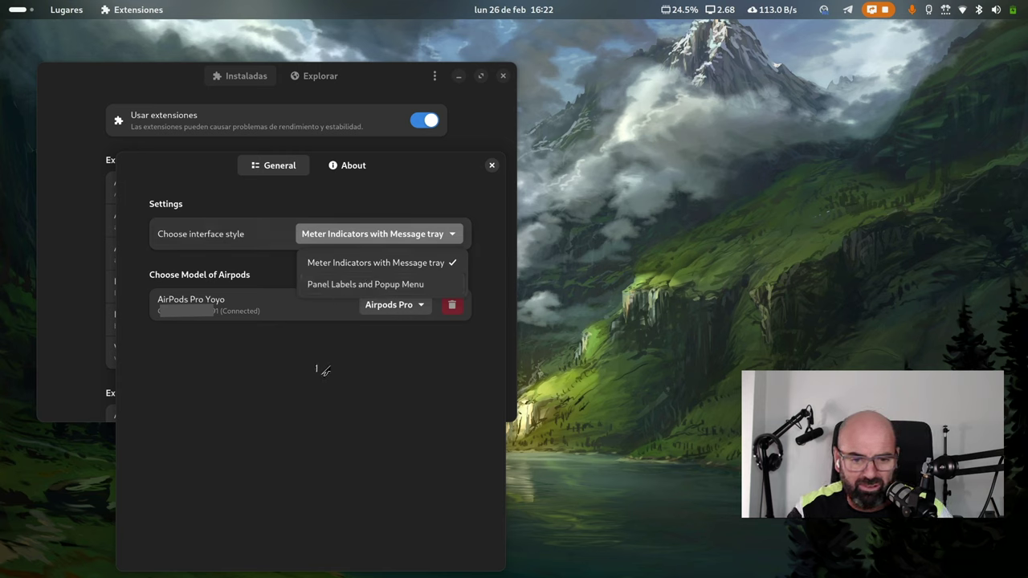
{"action": "left_click", "coordinate": [361, 284]}
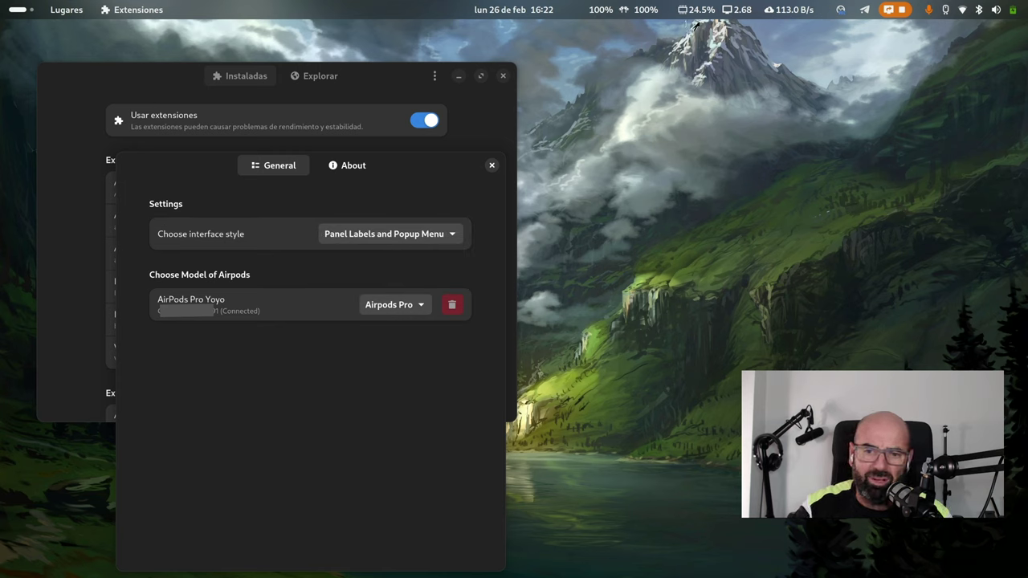
{"action": "left_click", "coordinate": [622, 10]}
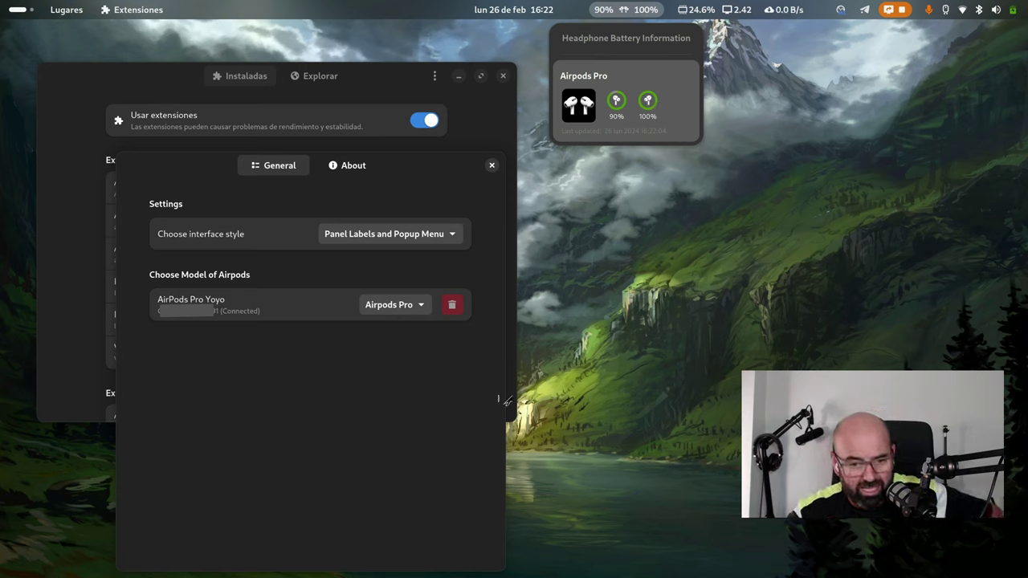
{"action": "left_click", "coordinate": [401, 408]}
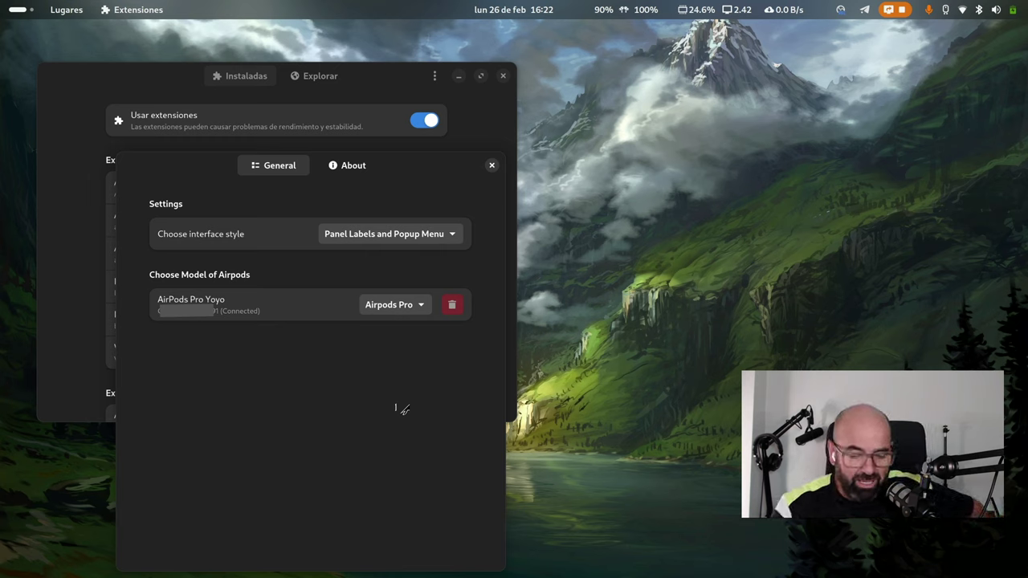
{"action": "left_click", "coordinate": [615, 20]}
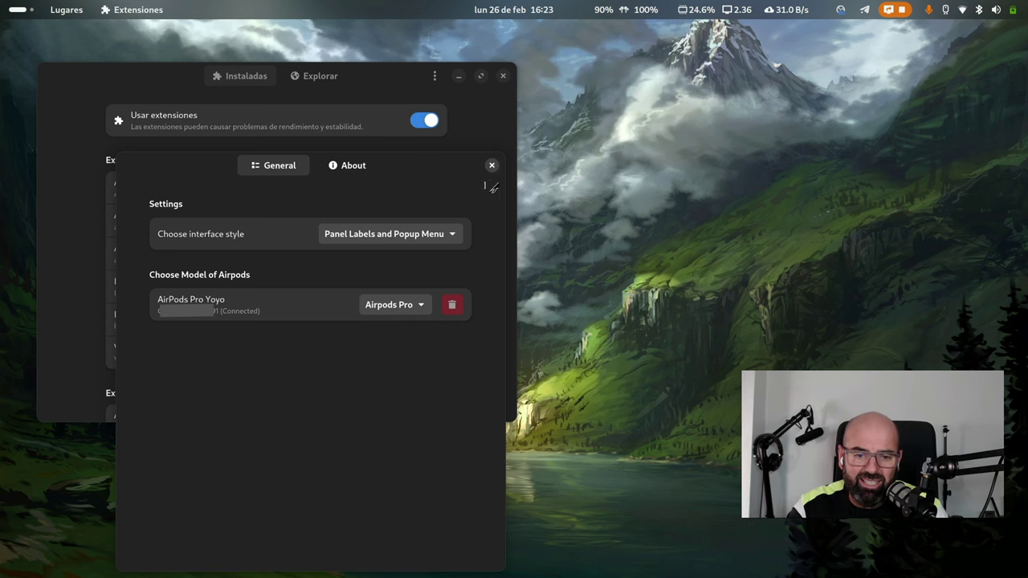
Step: Close the Airpod Battery Monitor settings and examine the level and last-updated time of each AirPod in the Headphone Battery Information popup
{"action": "left_click", "coordinate": [491, 165]}
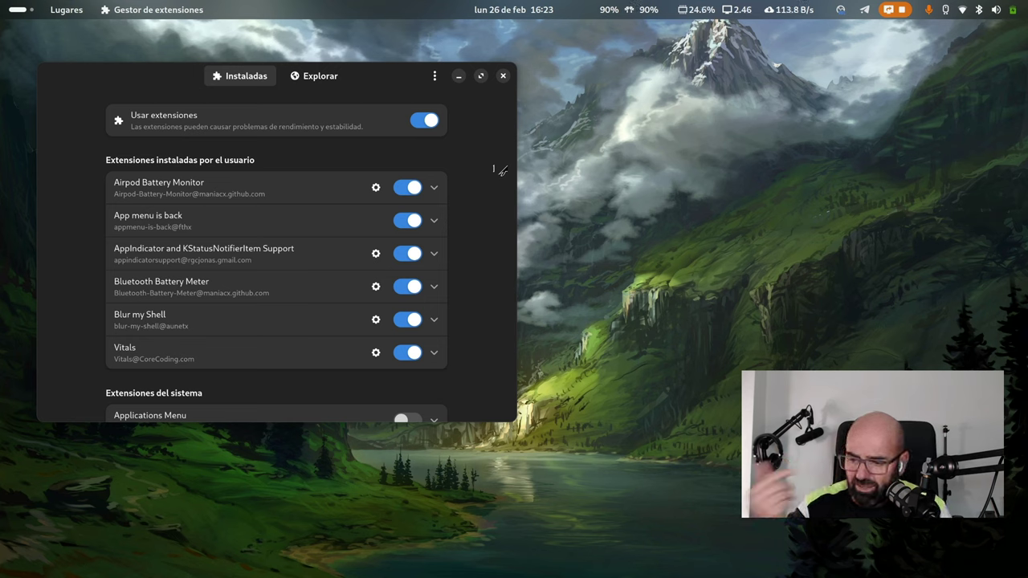
{"action": "left_click", "coordinate": [629, 10]}
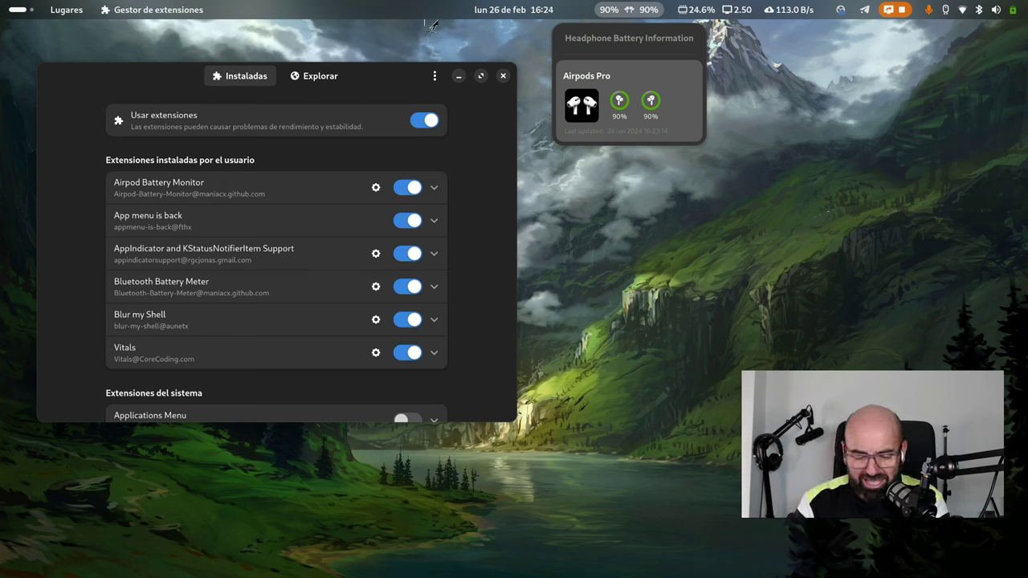
{"action": "left_click", "coordinate": [677, 98]}
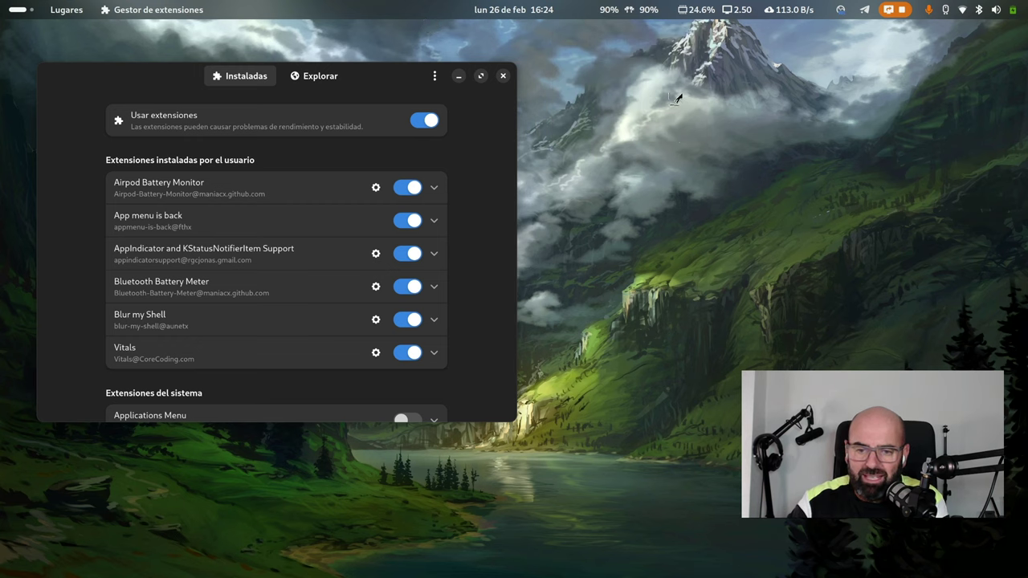
{"action": "left_click", "coordinate": [629, 9]}
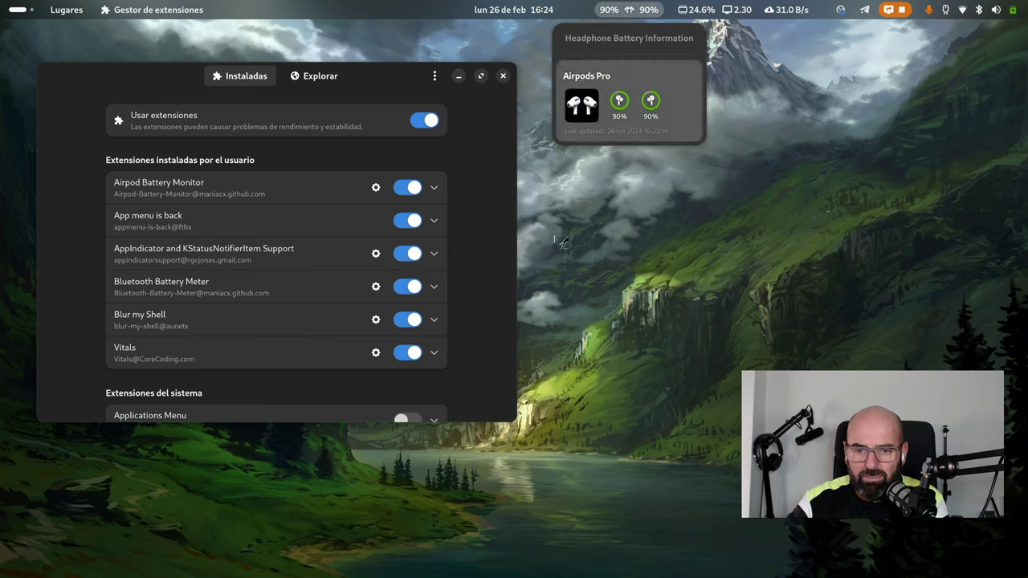
{"action": "left_click", "coordinate": [662, 177]}
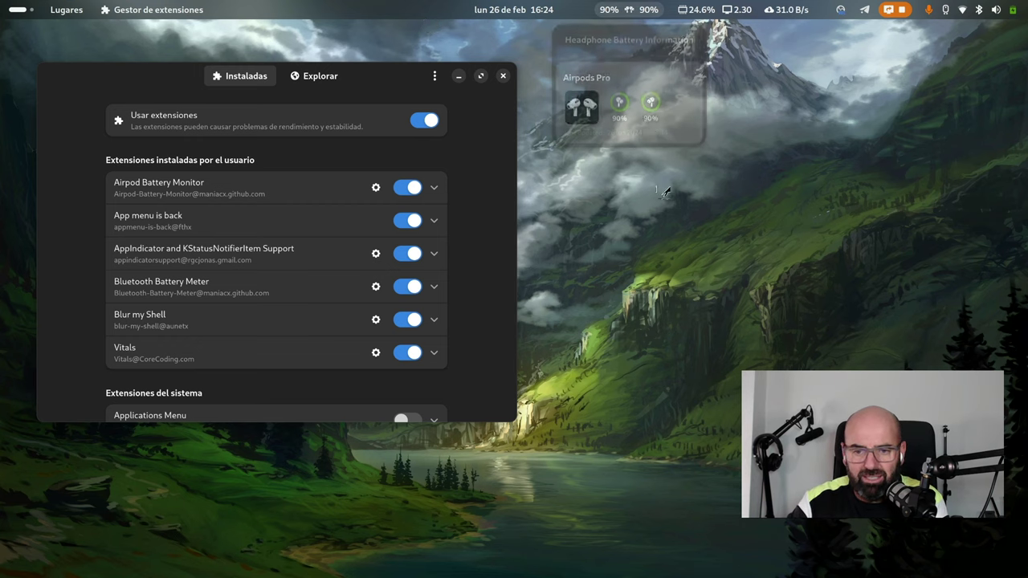
{"action": "left_click", "coordinate": [631, 12]}
{"action": "left_click", "coordinate": [654, 212]}
{"action": "left_click", "coordinate": [631, 11]}
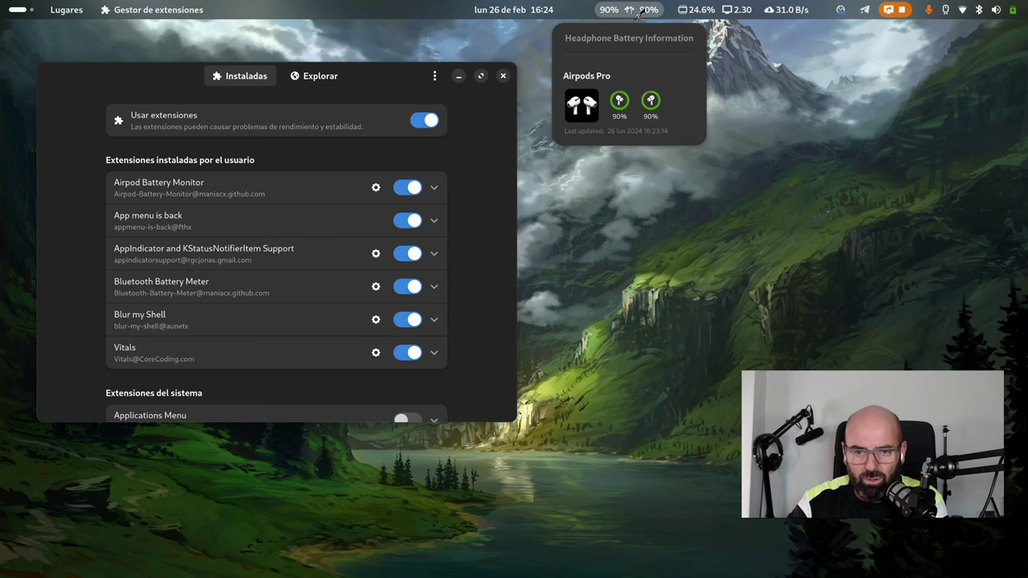
{"action": "left_click", "coordinate": [666, 255]}
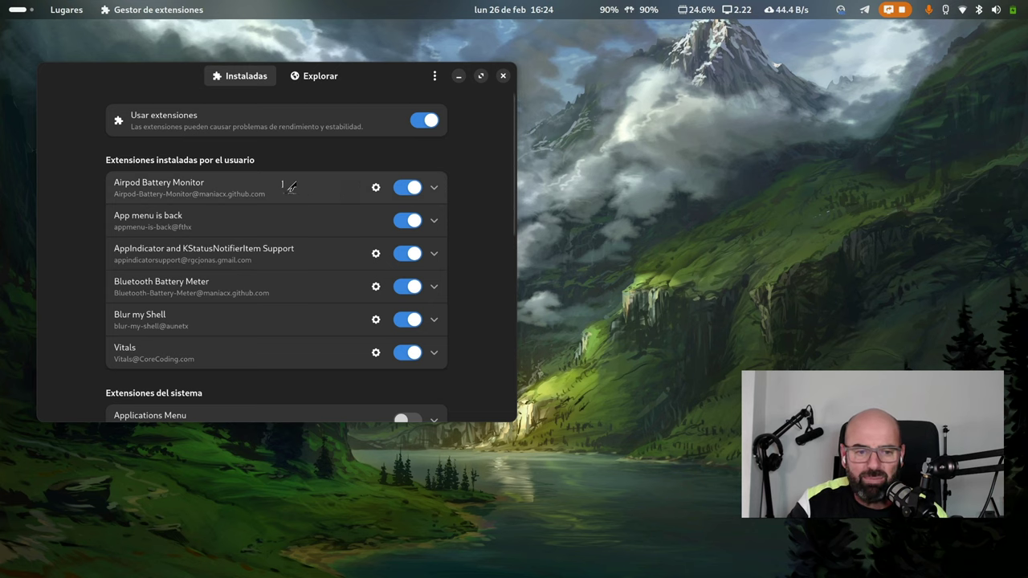
Step: Set the Airpod Battery Monitor interface style to Meter Indicators with Message tray, and close its settings and Gestor de extensiones
{"action": "left_click", "coordinate": [375, 187]}
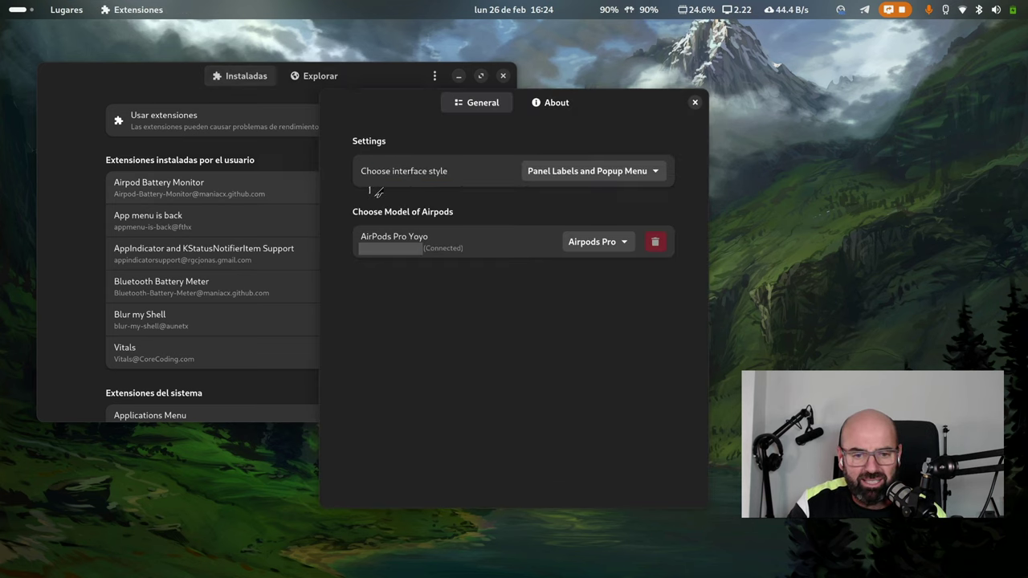
{"action": "left_click", "coordinate": [546, 172]}
{"action": "left_click", "coordinate": [565, 201]}
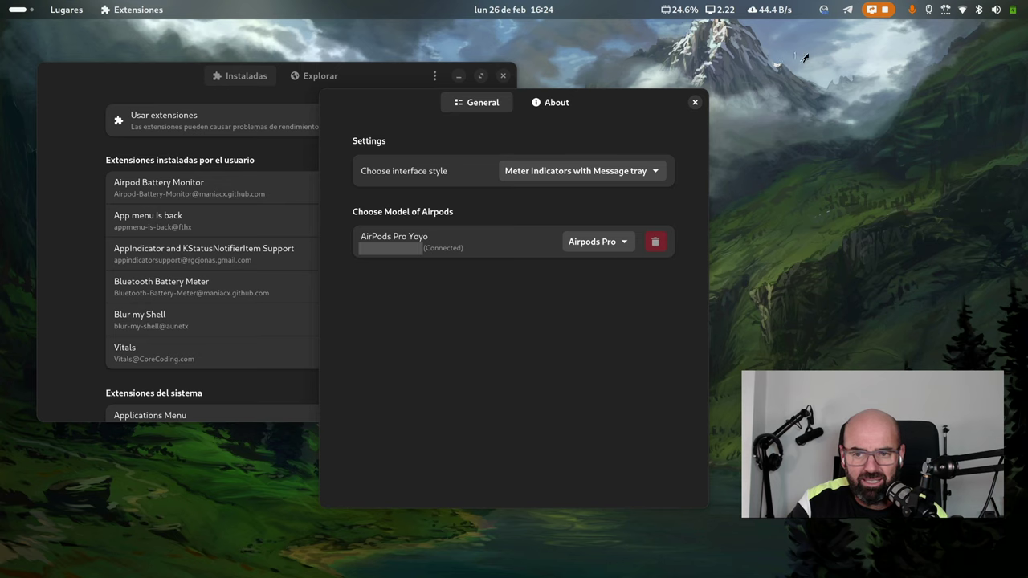
{"action": "left_click", "coordinate": [949, 15]}
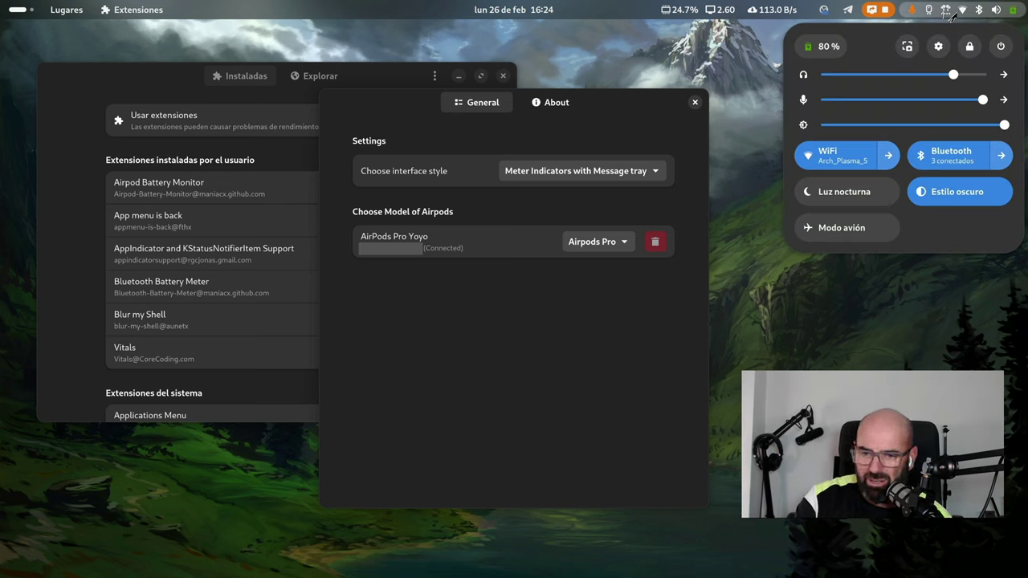
{"action": "left_click", "coordinate": [759, 326]}
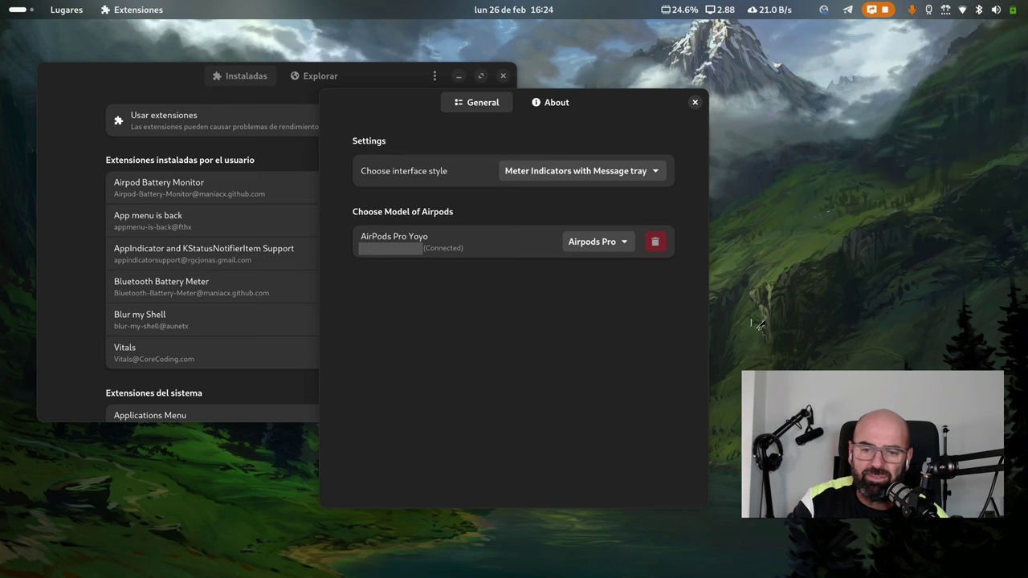
{"action": "left_click", "coordinate": [695, 102]}
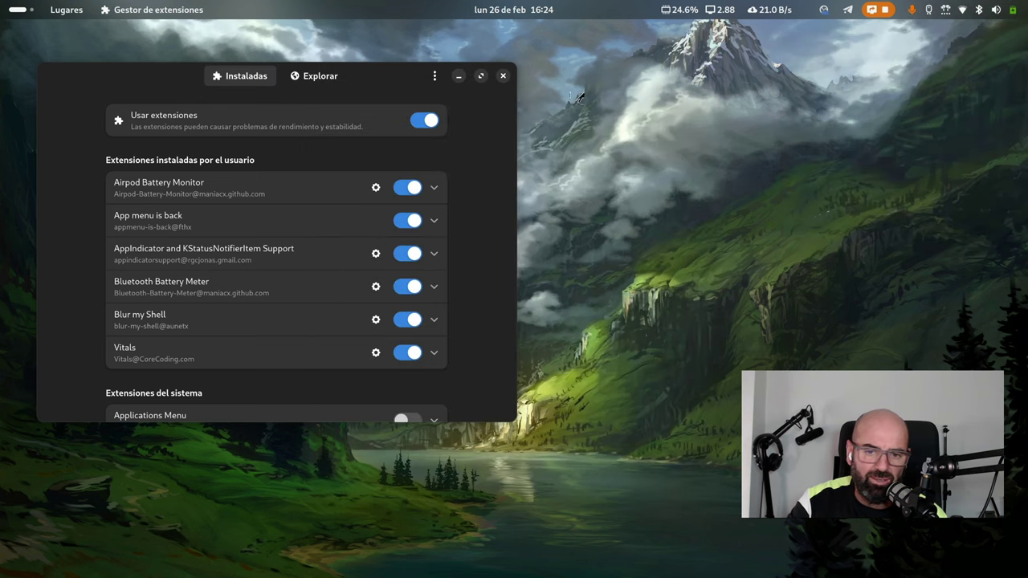
{"action": "left_click", "coordinate": [504, 77]}
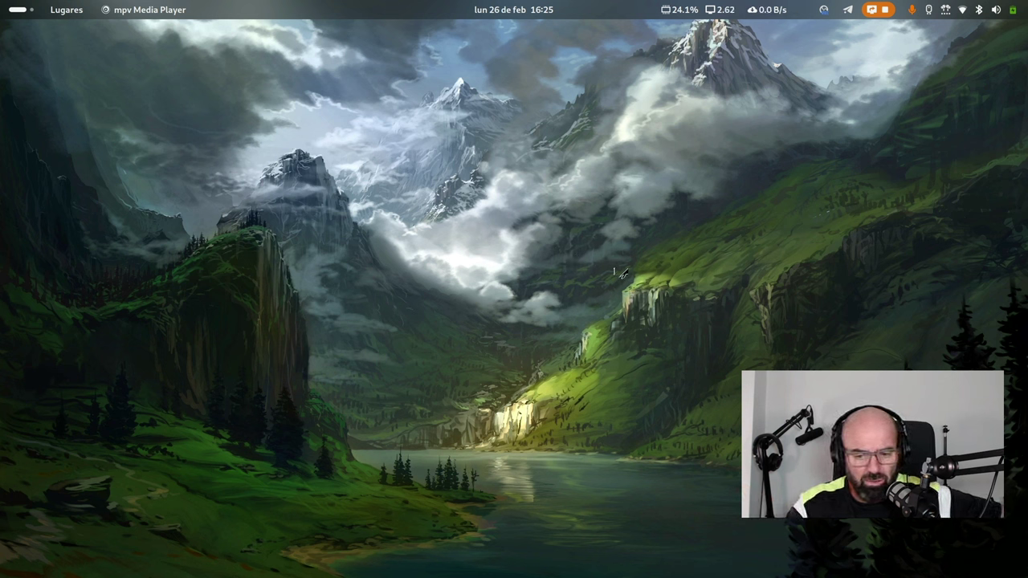
Step: Switch to the Consola window running the mpv webcam command and move it slightly lower on the desktop
{"action": "left_click", "coordinate": [18, 10]}
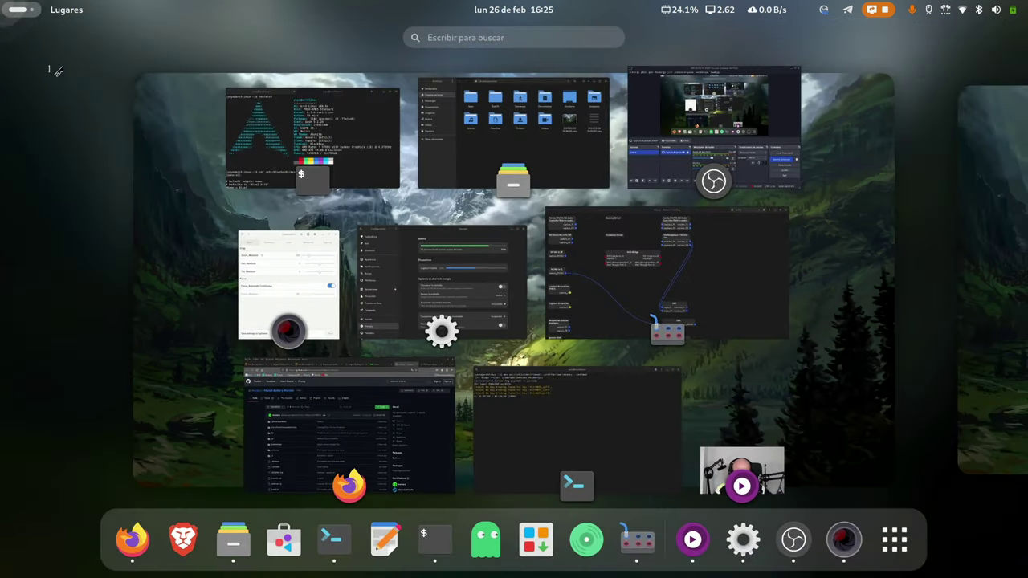
{"action": "left_click", "coordinate": [516, 401]}
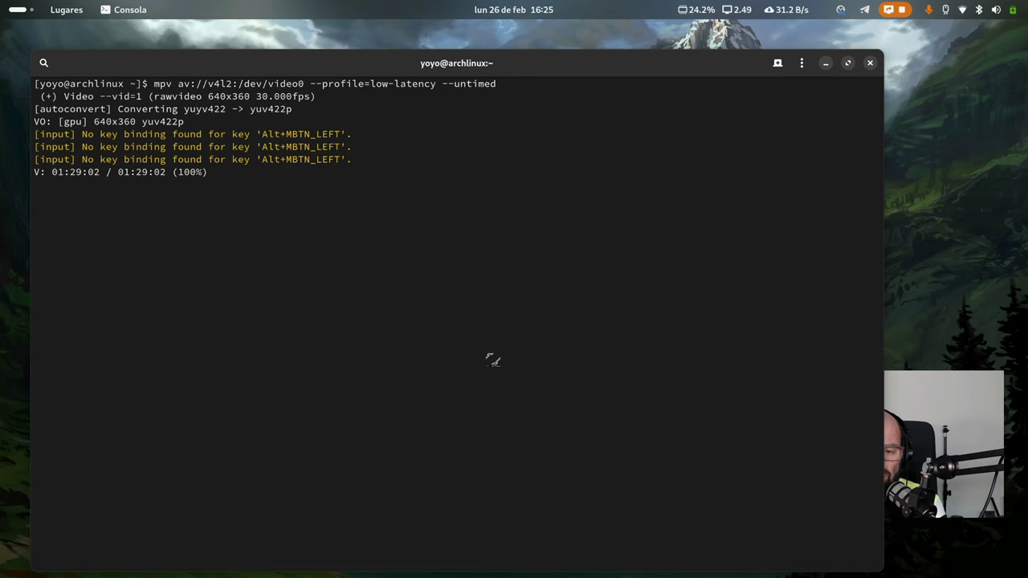
{"action": "left_click_drag", "start_coordinate": [601, 64], "coordinate": [604, 121]}
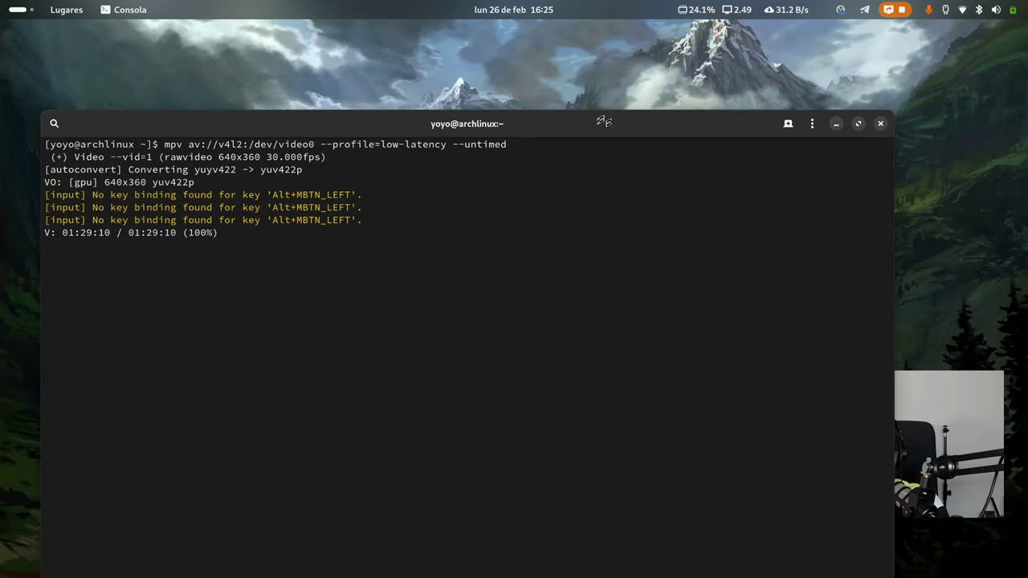
Step: Uncover the mpv webcam preview by moving and minimizing the Consola window, and shift the preview slightly away from the screen edge
{"action": "left_click_drag", "start_coordinate": [604, 120], "coordinate": [409, 125]}
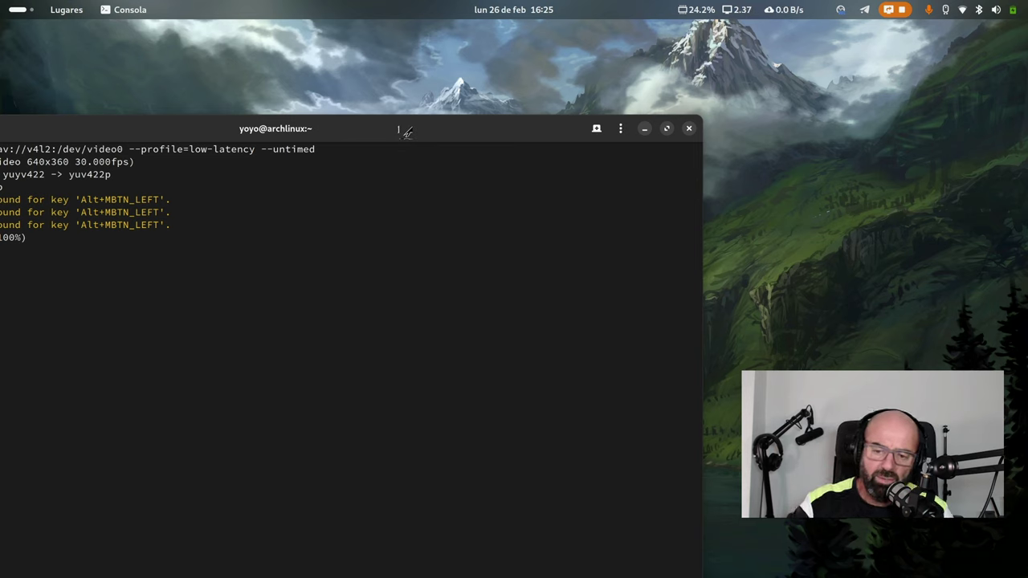
{"action": "mouse_move", "coordinate": [861, 438]}
{"action": "mouse_move", "coordinate": [861, 437]}
{"action": "left_mouse_down"}
{"action": "mouse_move", "coordinate": [852, 366]}
{"action": "mouse_move", "coordinate": [842, 434]}
{"action": "left_mouse_up"}
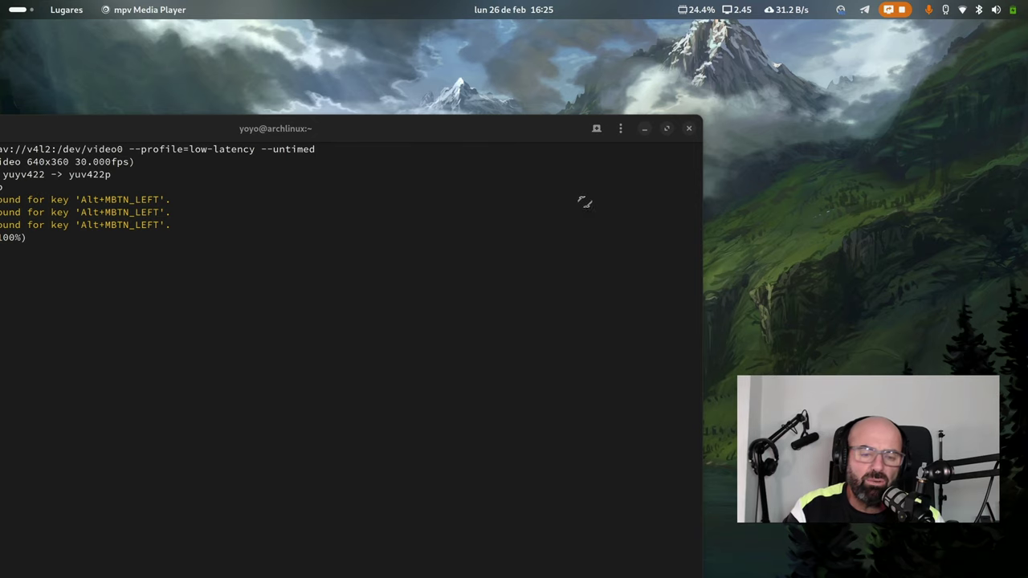
{"action": "left_click", "coordinate": [645, 130]}
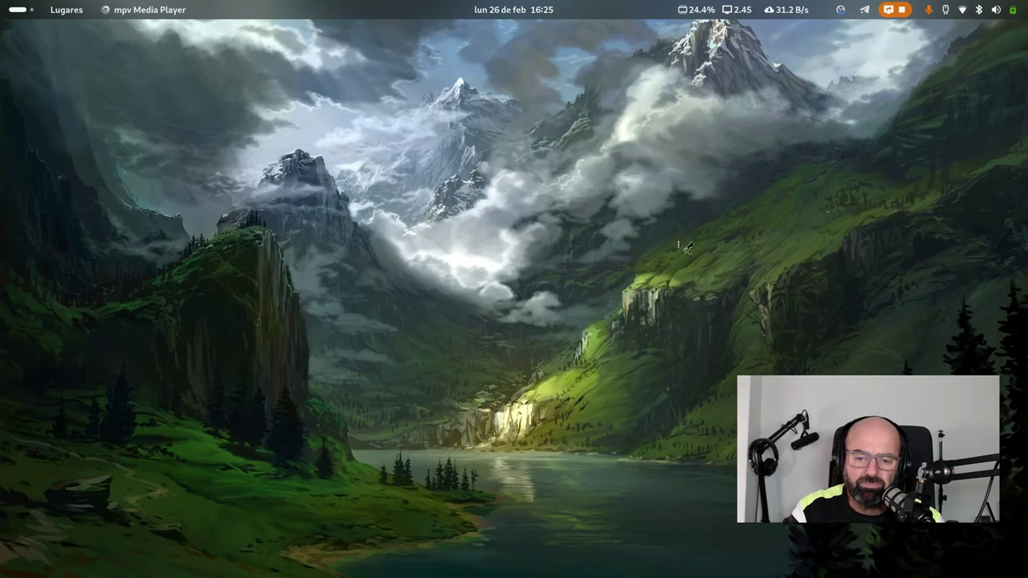
Step: Switch to Cameractrls and set the webcam's absolute zoom to 154
{"action": "key", "text": "super"}
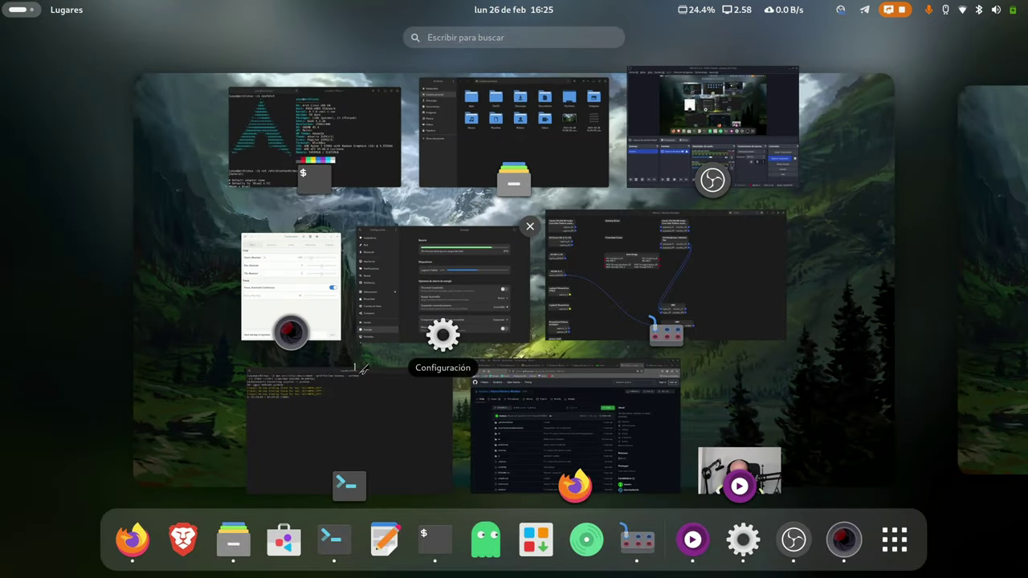
{"action": "left_click", "coordinate": [275, 290]}
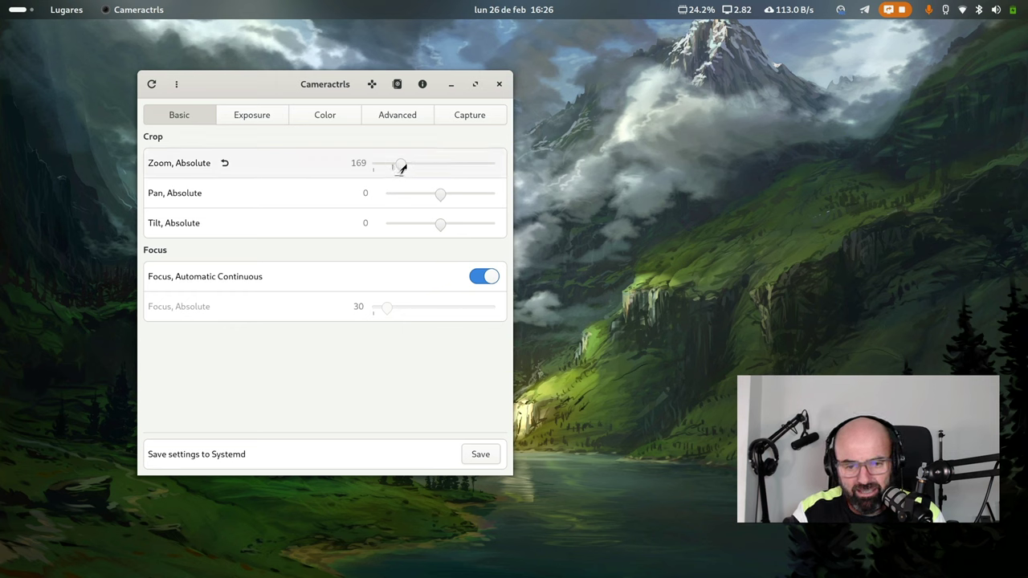
{"action": "left_click_drag", "start_coordinate": [403, 167], "coordinate": [400, 173]}
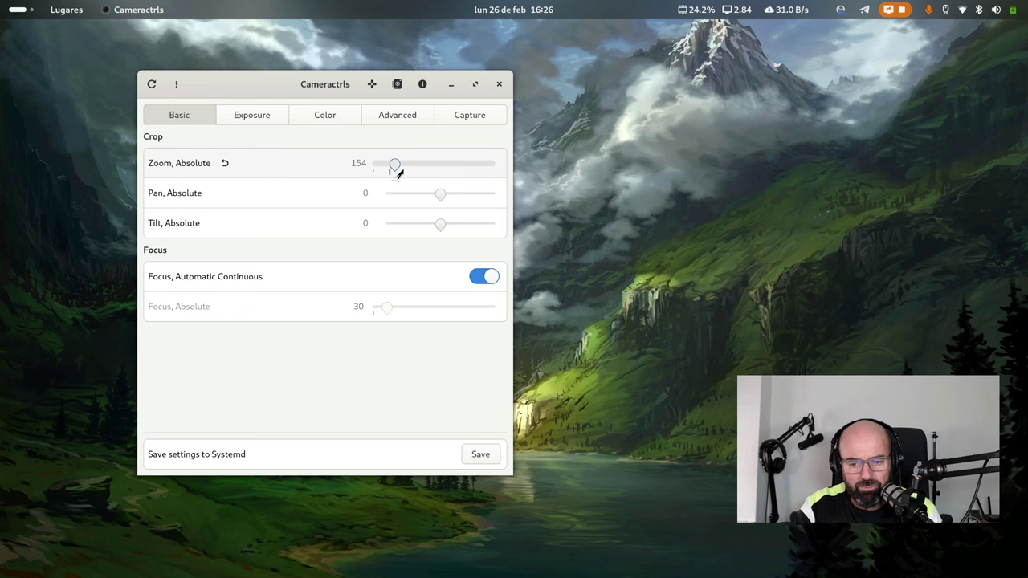
Step: Look through the Exposure, Color, Advanced and Capture settings in Cameractrls and return to the Basic ones
{"action": "left_click", "coordinate": [284, 121]}
{"action": "left_click", "coordinate": [313, 118]}
{"action": "left_click", "coordinate": [413, 115]}
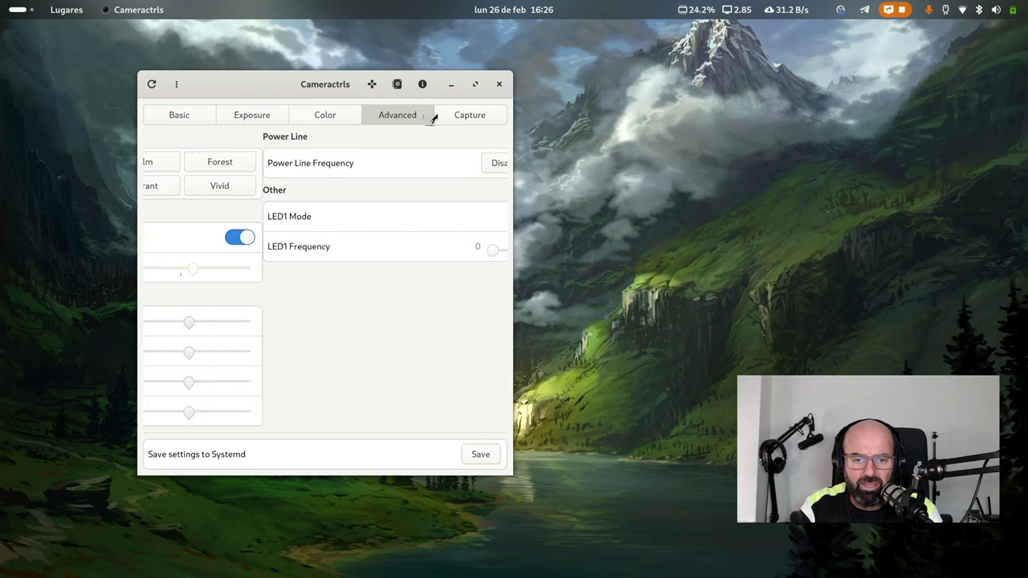
{"action": "left_click", "coordinate": [474, 115]}
{"action": "left_click", "coordinate": [170, 120]}
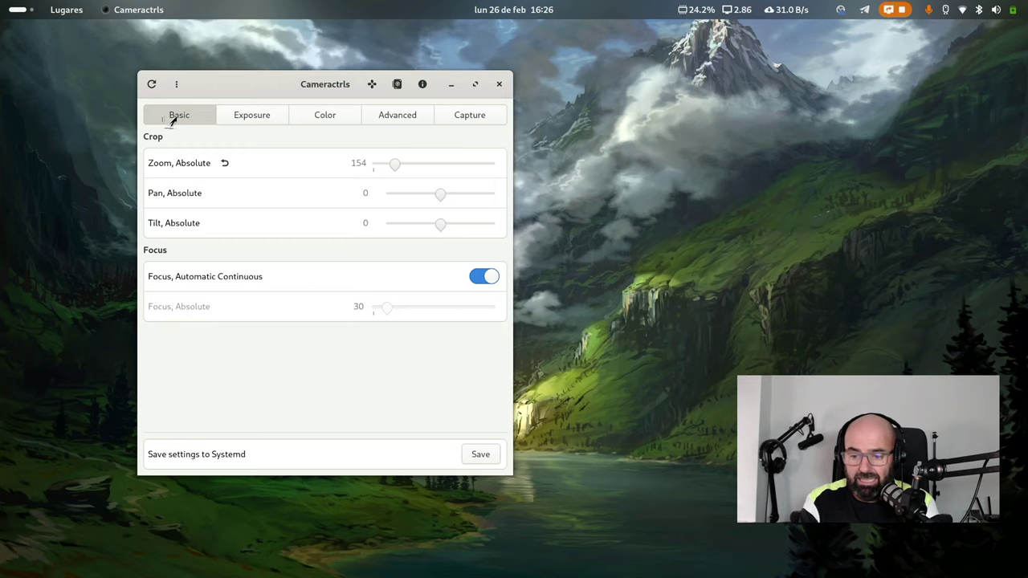
Step: Switch to Firefox and show the beginning of the ArchWiki Webcam setup page, and minimize both Firefox and Cameractrls
{"action": "key", "text": "super"}
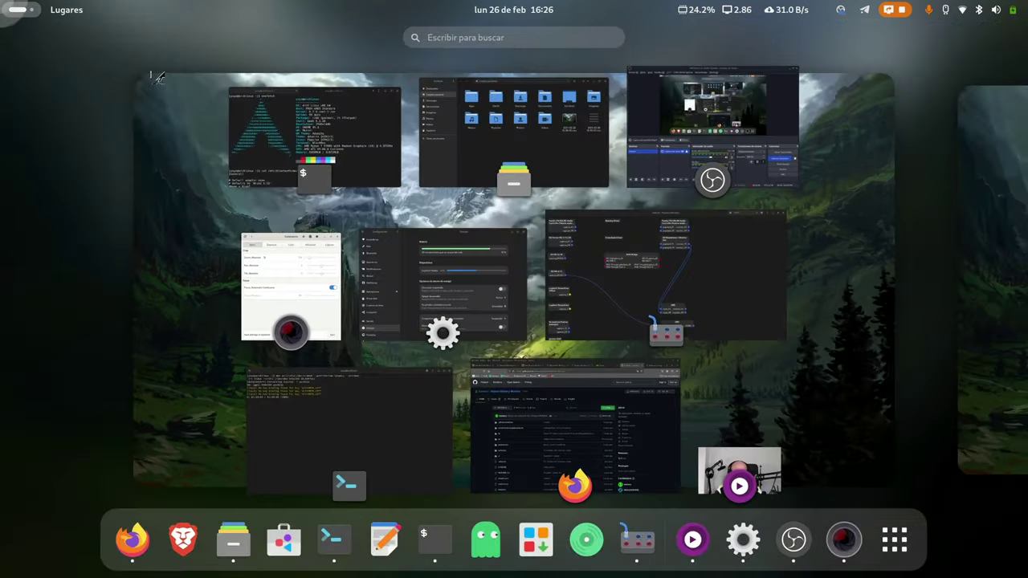
{"action": "left_click", "coordinate": [530, 407]}
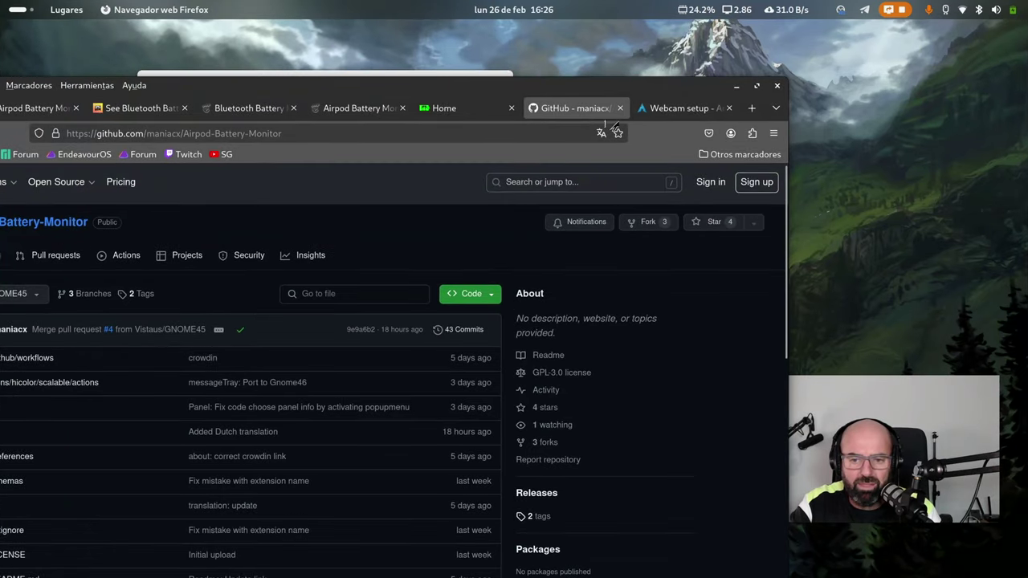
{"action": "left_click", "coordinate": [660, 112]}
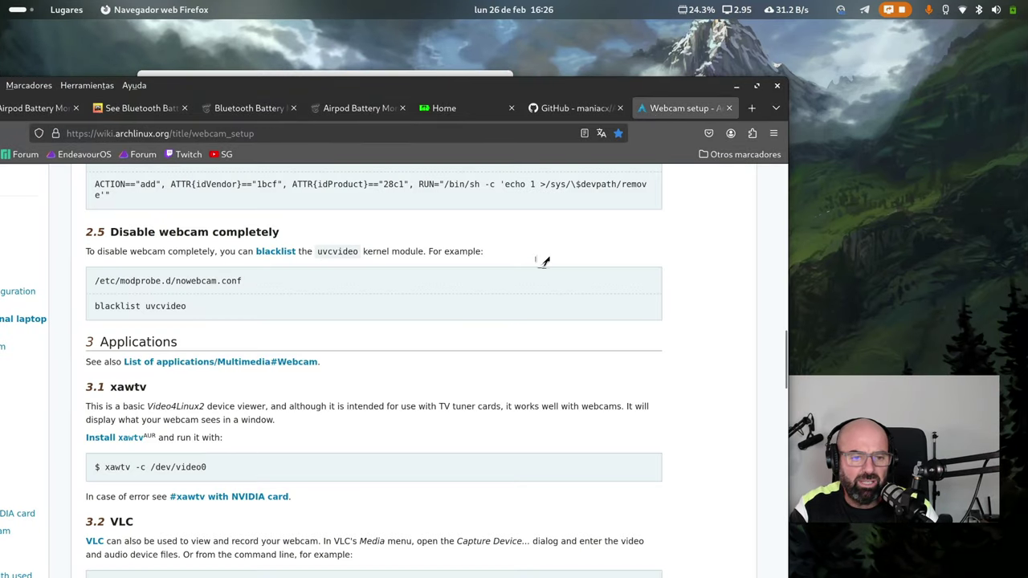
{"action": "scroll", "coordinate": [323, 428], "scroll_direction": "up", "scroll_amount": 15}
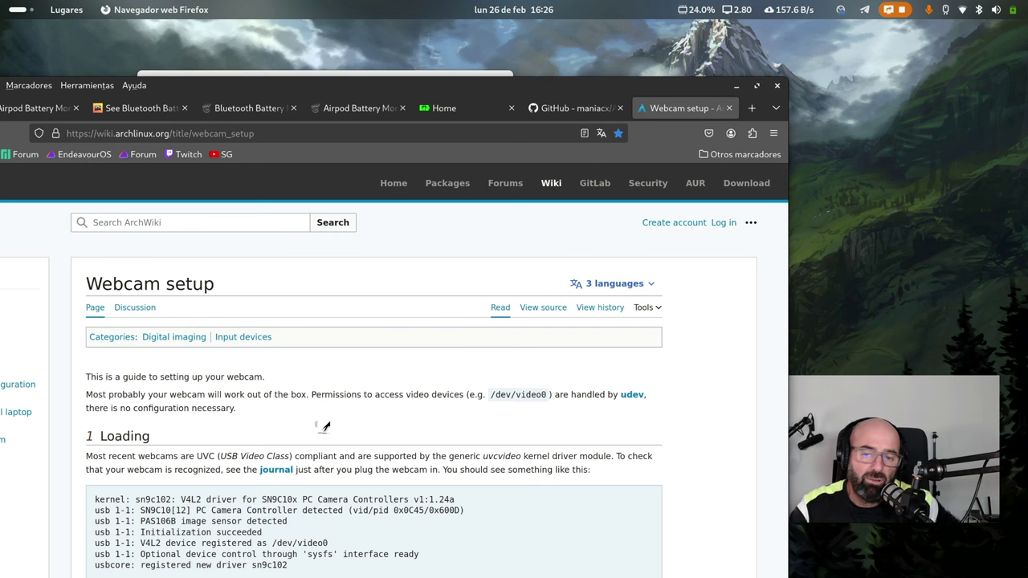
{"action": "left_click", "coordinate": [737, 85]}
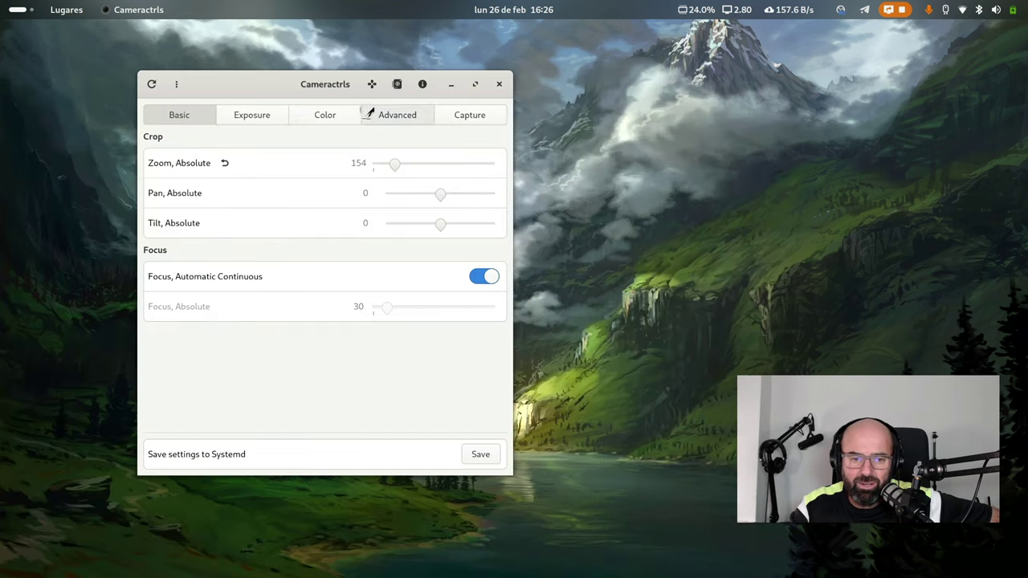
{"action": "left_click", "coordinate": [452, 85]}
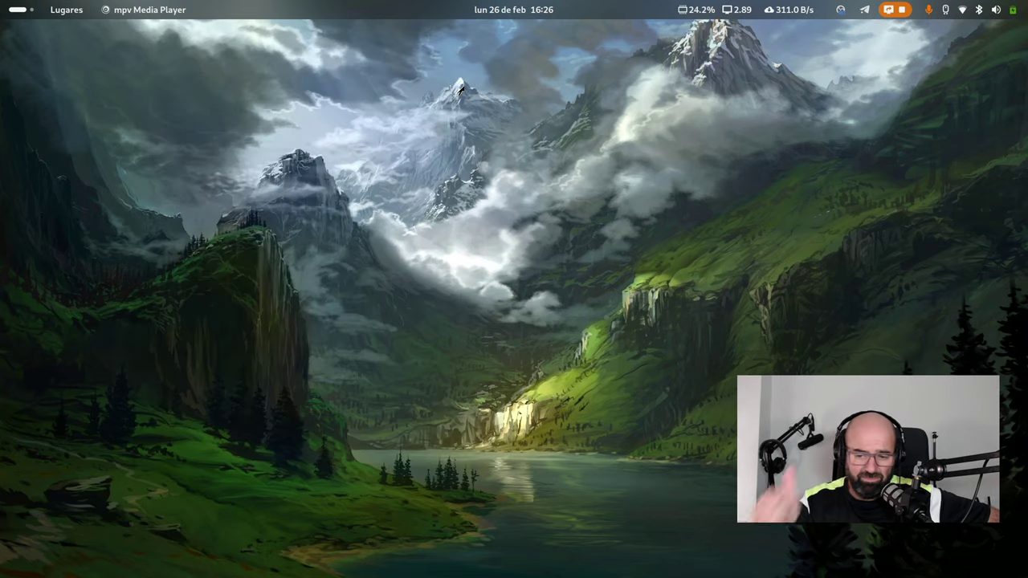
Step: Switch to the Black Box terminal showing the neofetch system information
{"action": "key", "text": "super"}
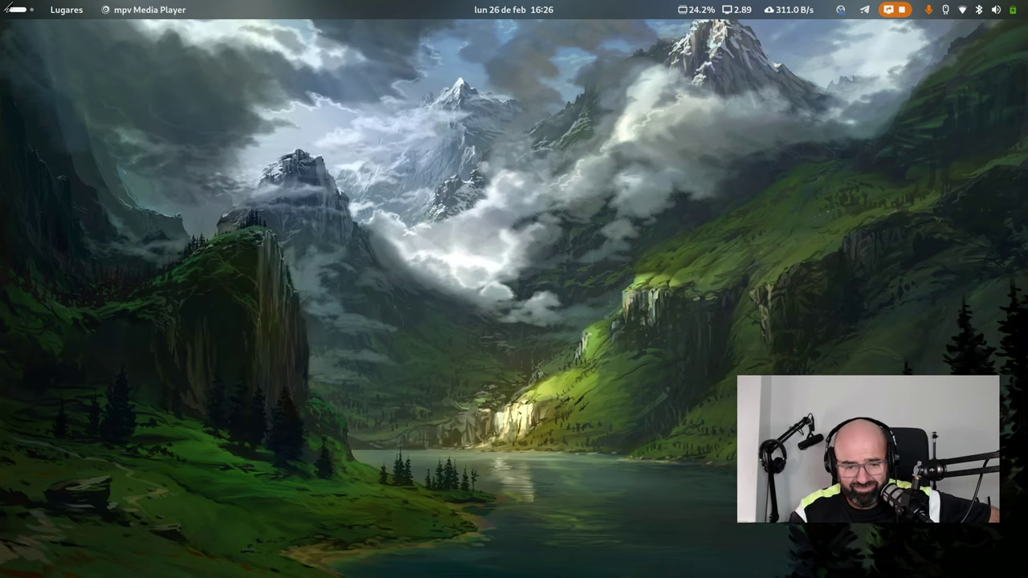
{"action": "left_click", "coordinate": [368, 137]}
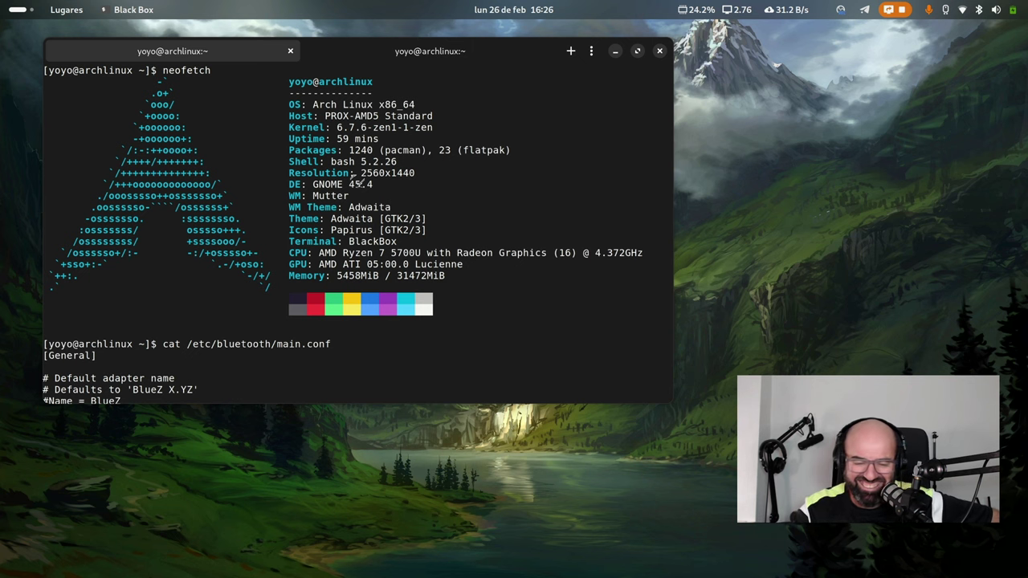
Step: Switch to Helvum, move the OBS node fed by M2 Headphone + Monitor Out into free space beside it, and minimize the patchbay
{"action": "key", "text": "super"}
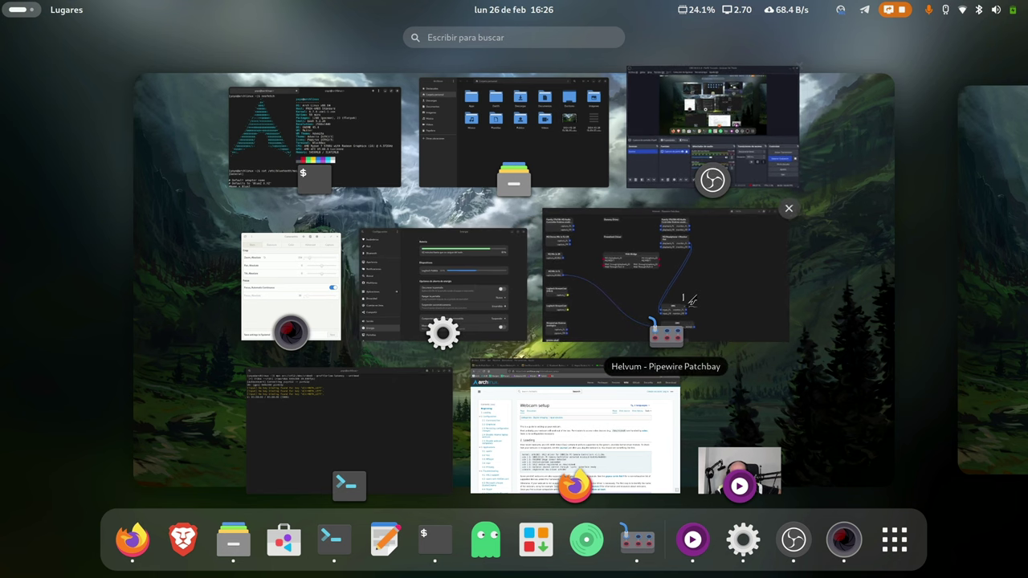
{"action": "left_click", "coordinate": [652, 305]}
{"action": "left_click_drag", "start_coordinate": [649, 402], "coordinate": [771, 259]}
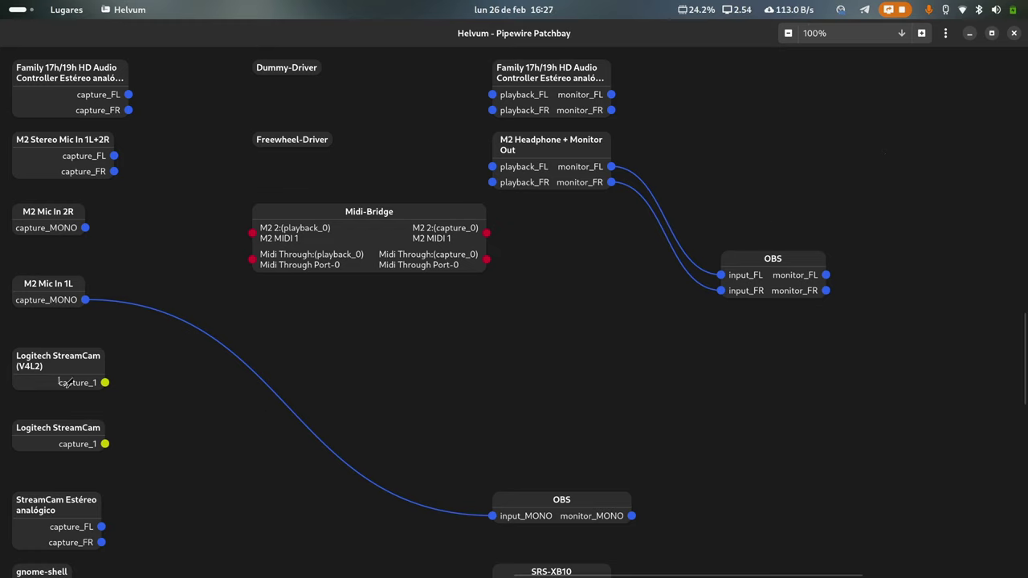
{"action": "left_click", "coordinate": [969, 33]}
Step: Switch to the OBS Studio window running the screen recording
{"action": "key", "text": "super"}
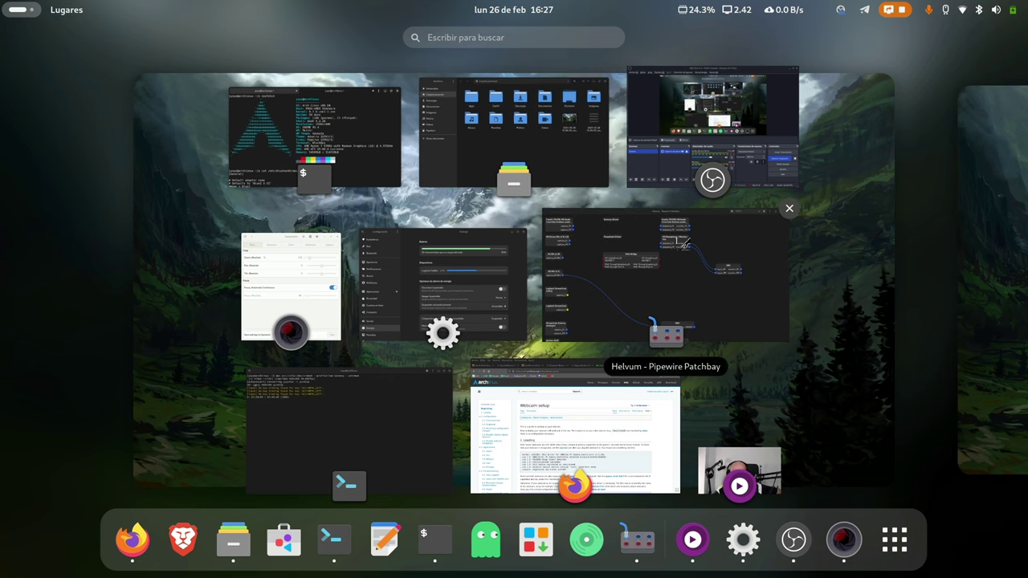
{"action": "left_click", "coordinate": [718, 112]}
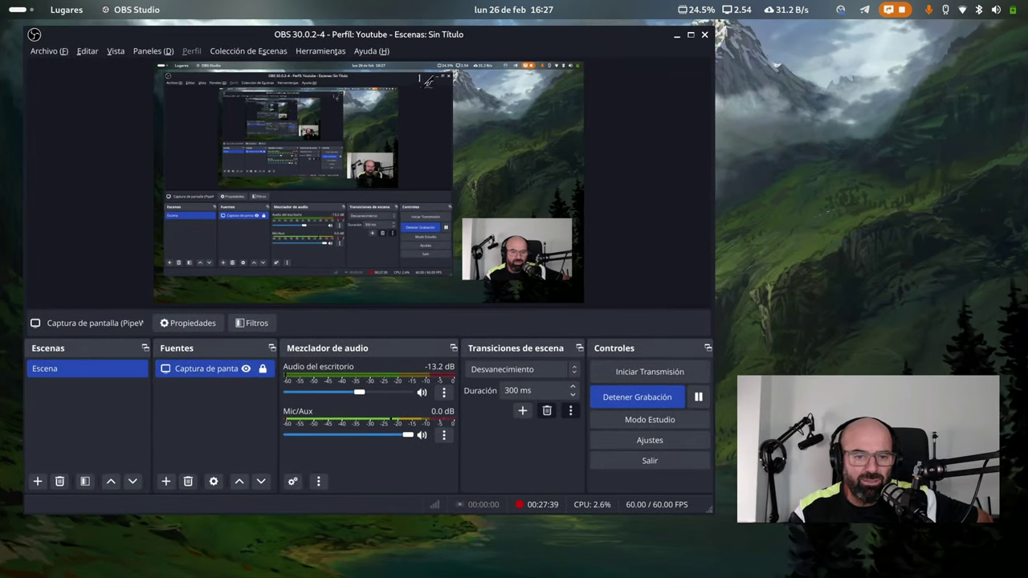